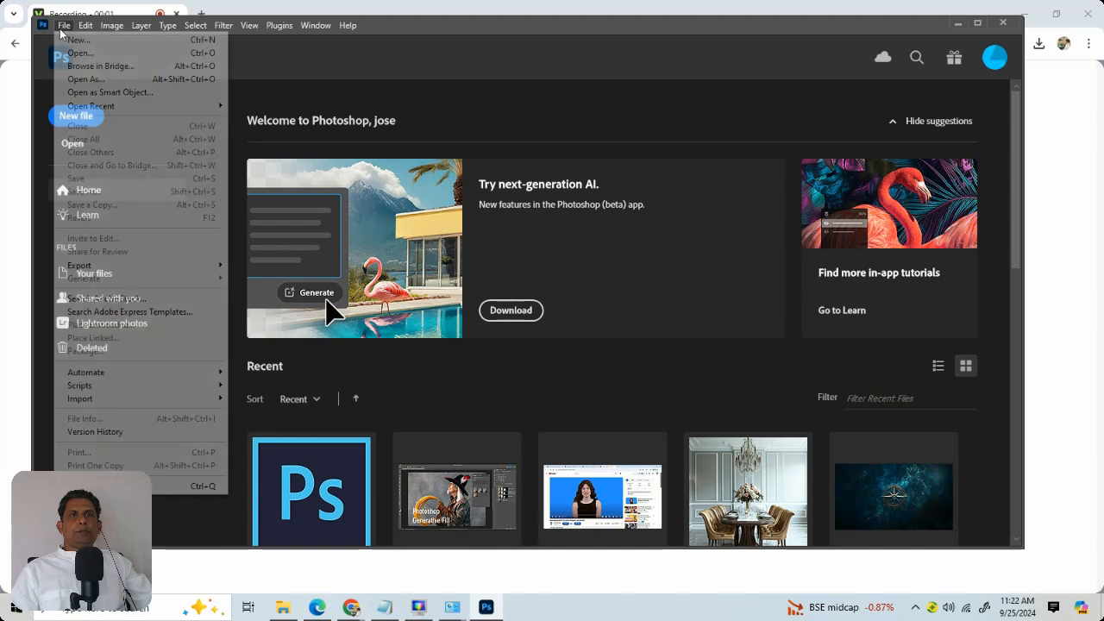
Create a new document from the A4 print preset in landscape orientation, 297 × 210 mm at 300 pixels/inch.
click(63, 28)
key(ctrl+n)
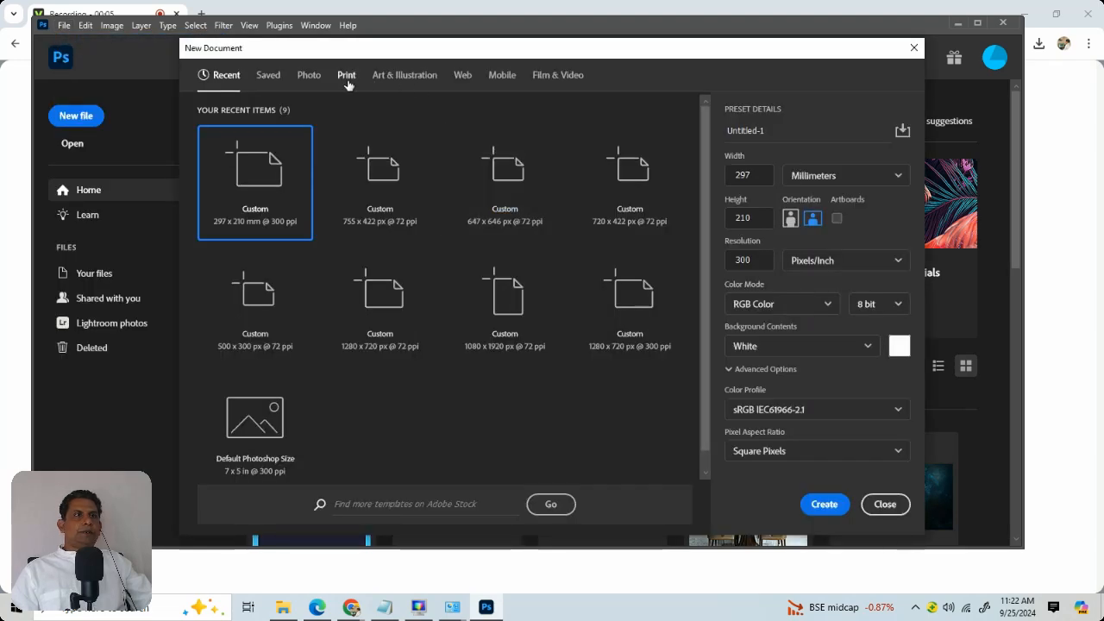
click(350, 77)
click(637, 183)
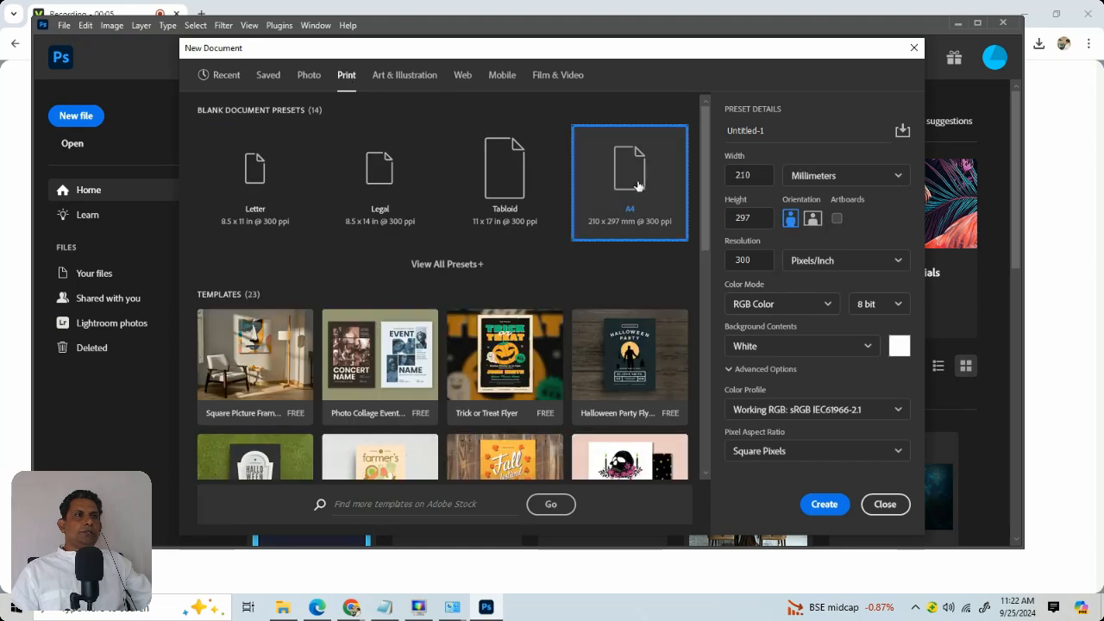
click(812, 219)
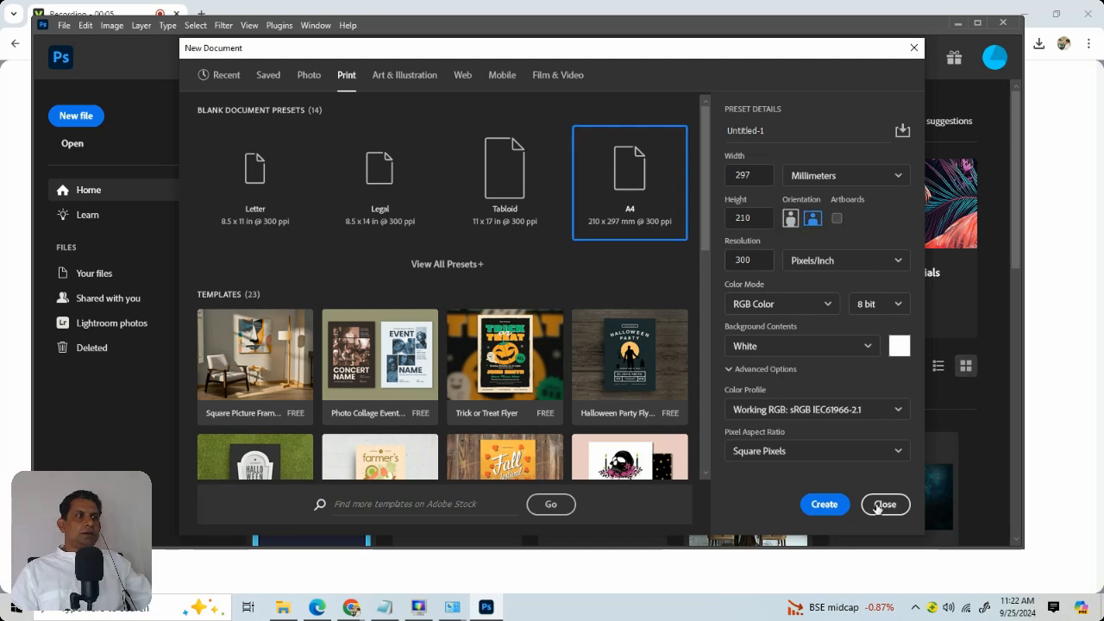
click(822, 505)
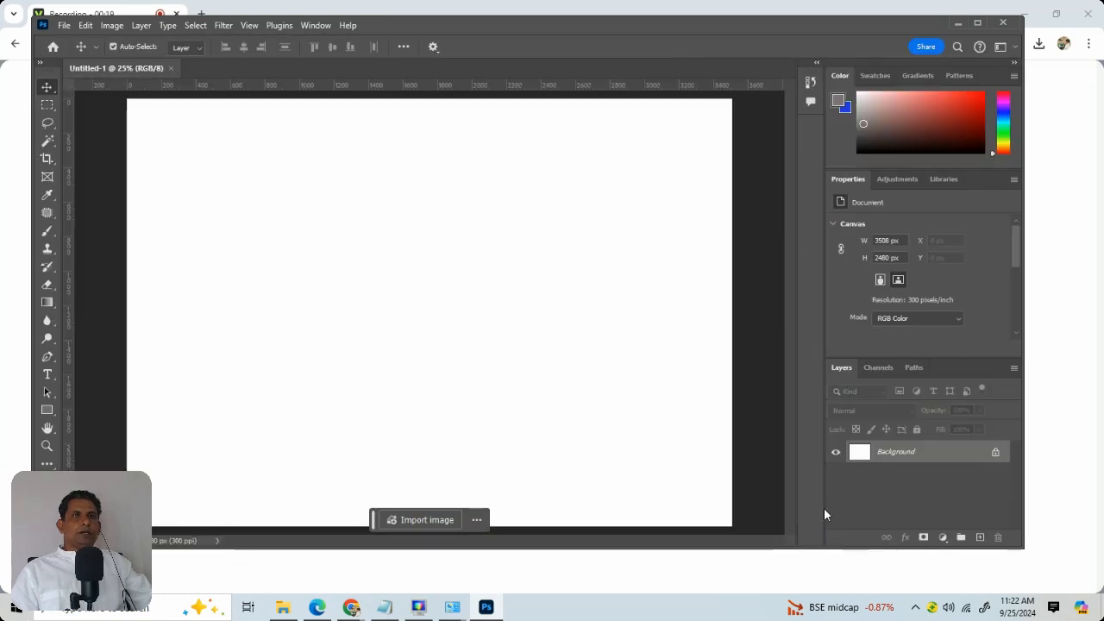
Hide the rulers and show them again.
click(245, 26)
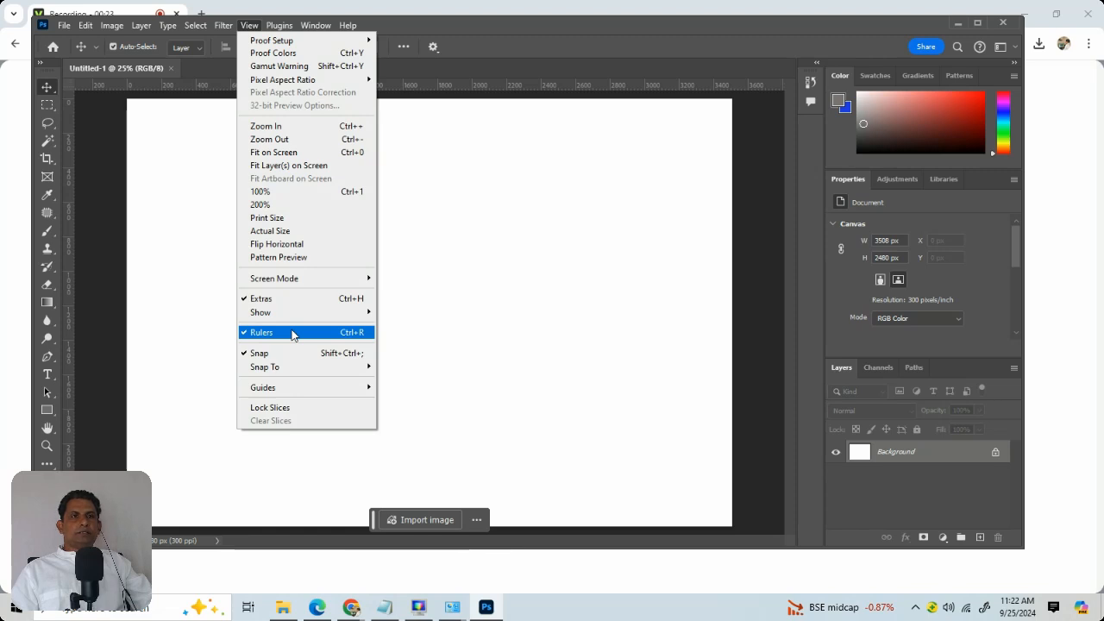
click(350, 335)
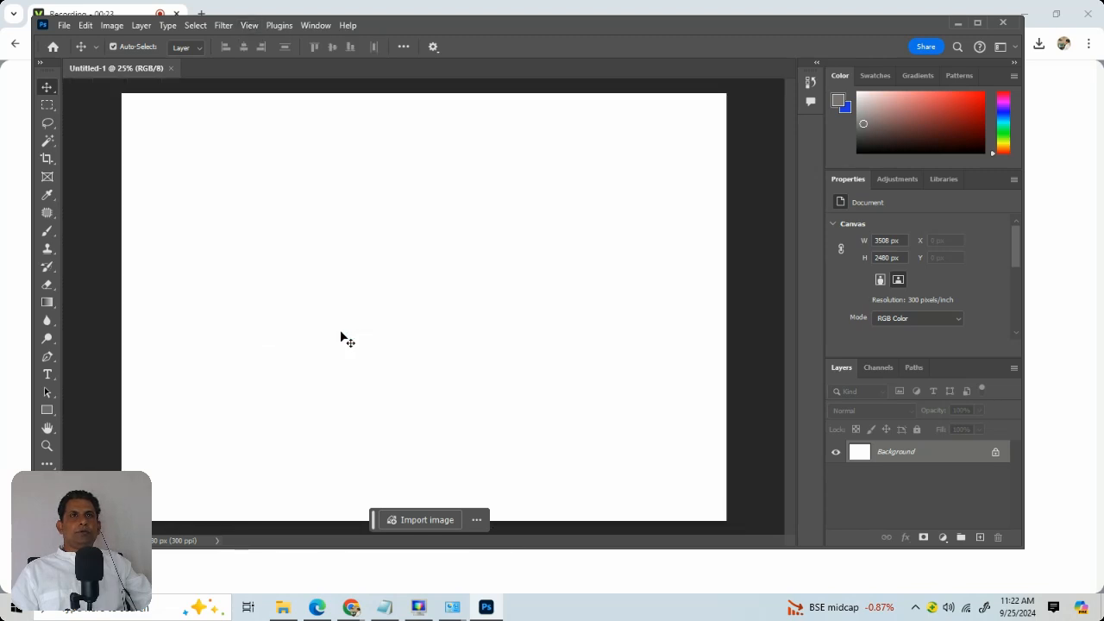
click(246, 26)
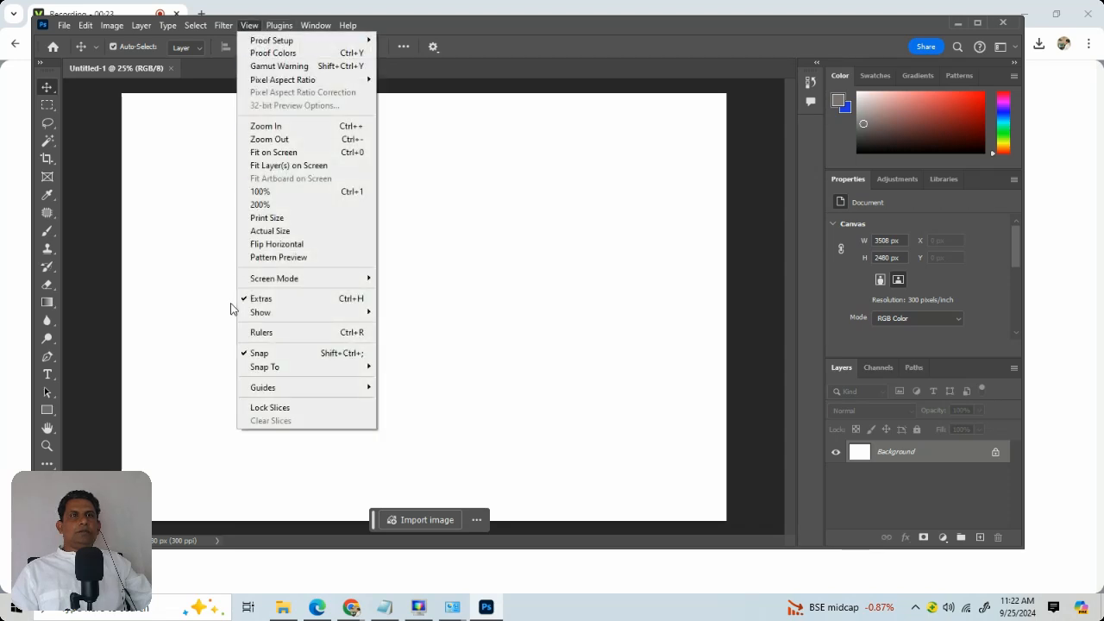
click(261, 334)
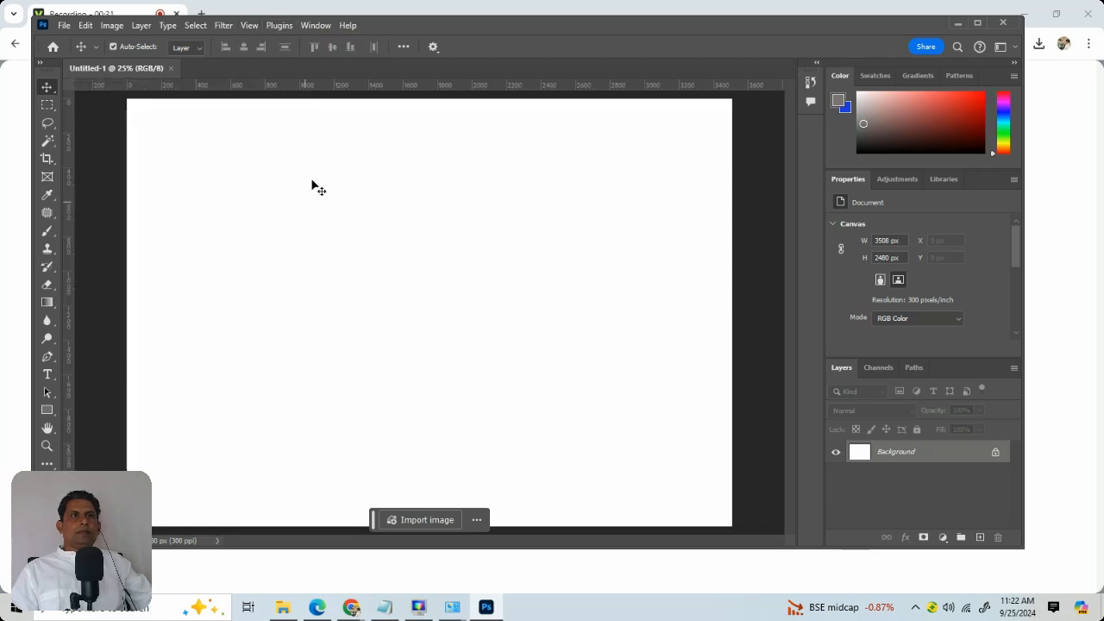
Add two closely spaced horizontal guides about 850 px below the canvas's upper edge, and lock the guides.
drag(377, 117, 384, 244)
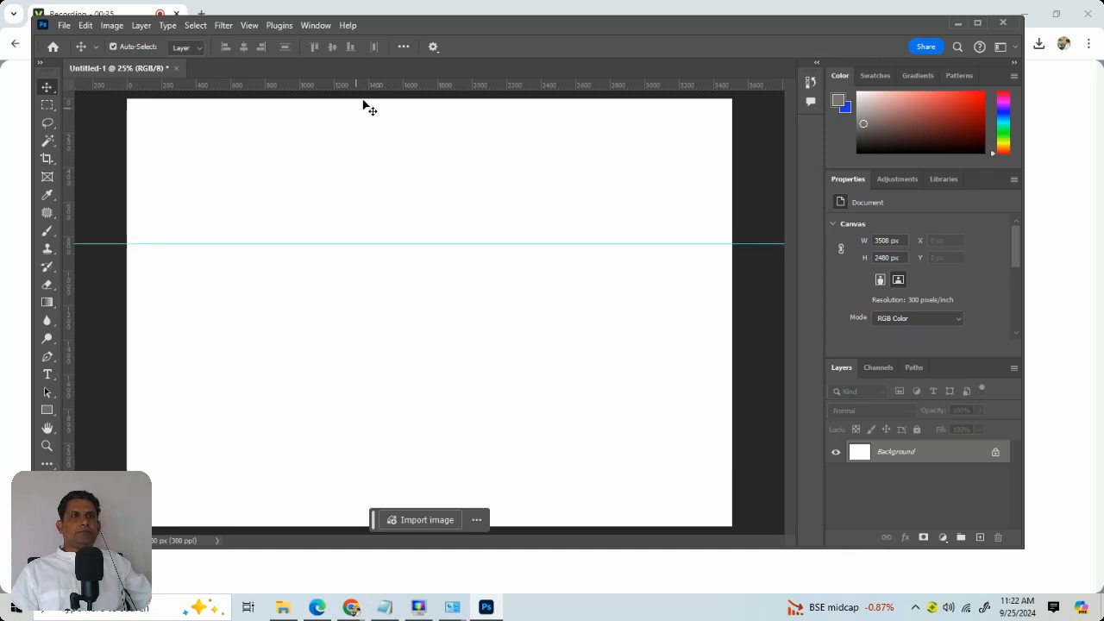
drag(375, 89, 390, 251)
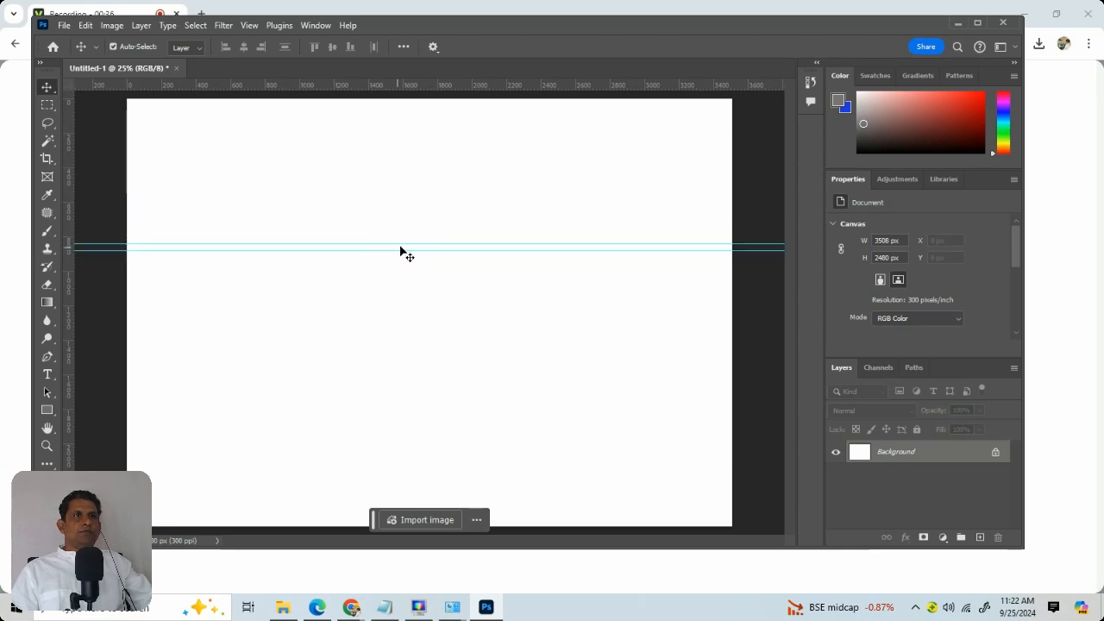
click(248, 26)
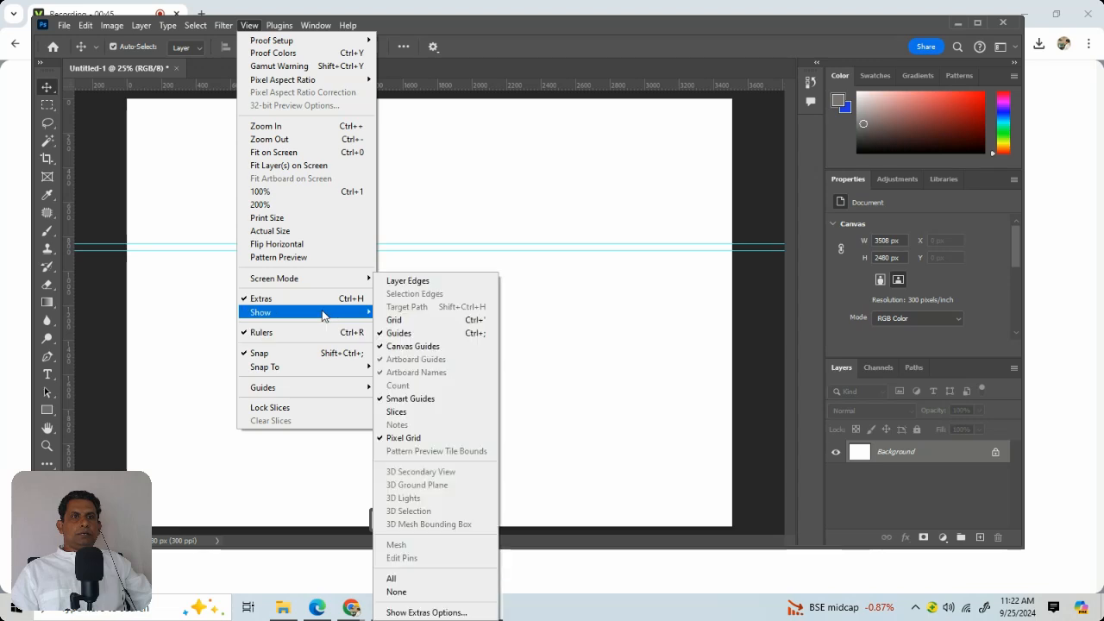
mouse_move(322, 386)
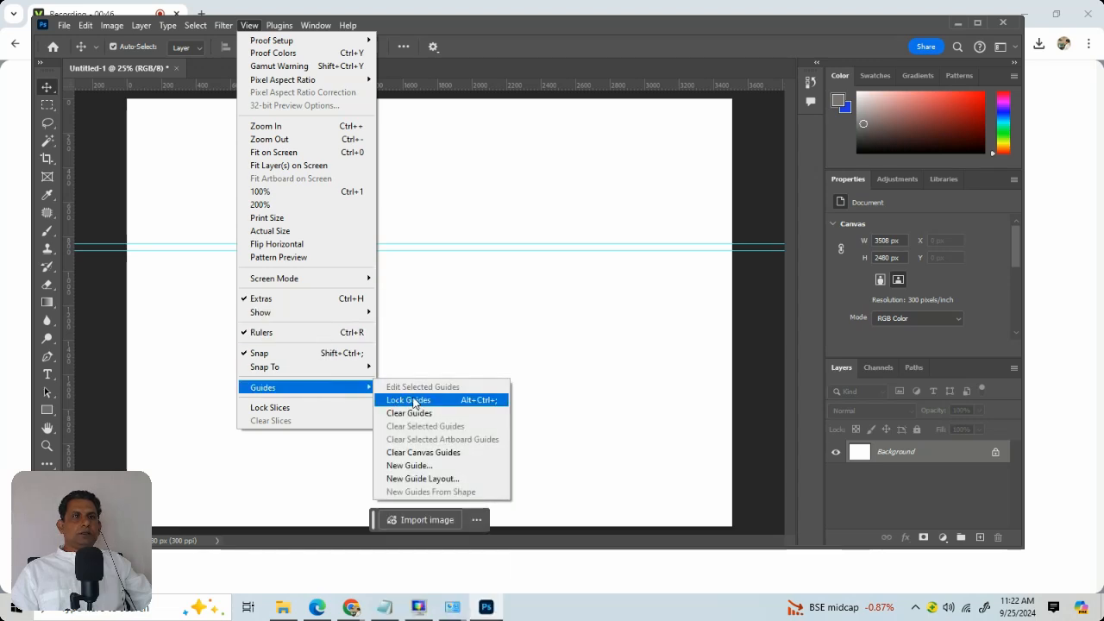
click(411, 401)
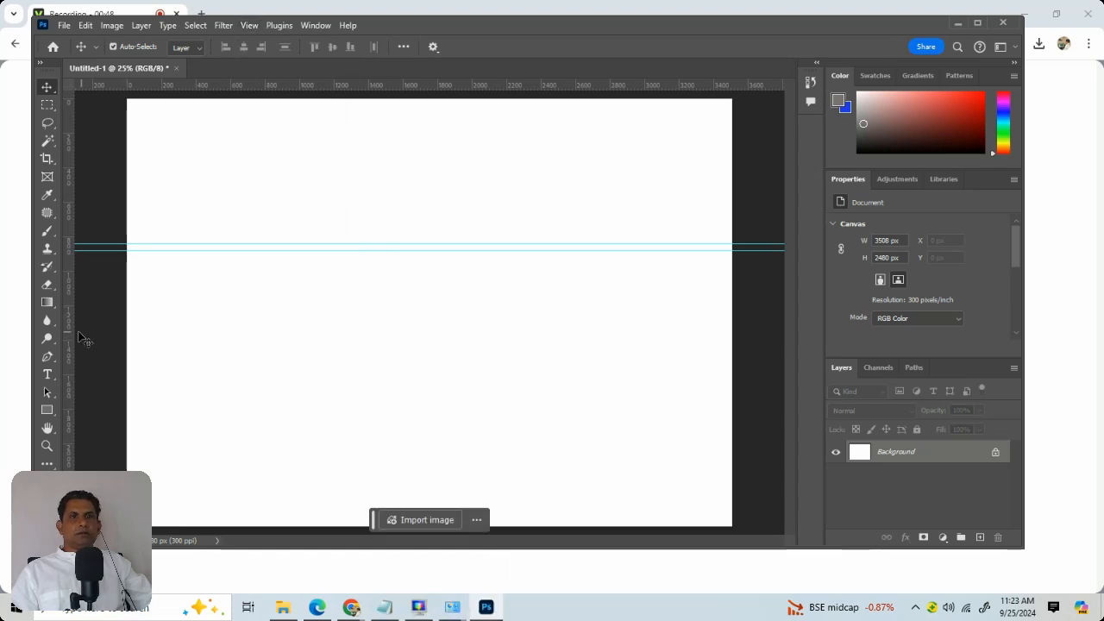
Add two pairs of closely spaced vertical guides, one near 1100 px and one near 2500 px across the canvas.
drag(67, 343, 319, 356)
drag(67, 379, 310, 385)
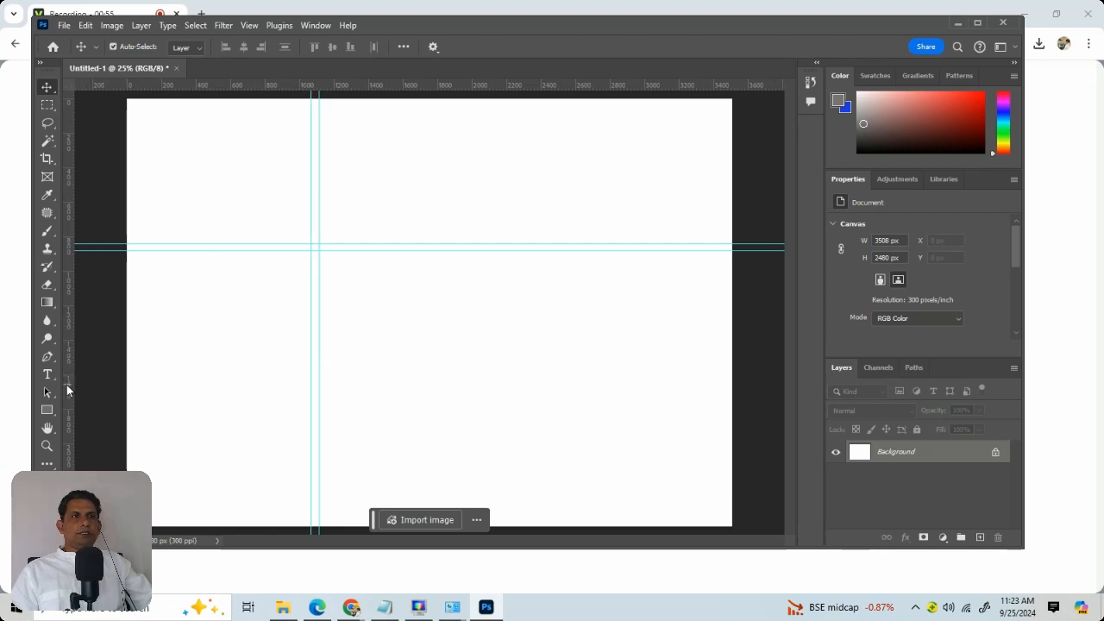
drag(68, 391, 565, 397)
drag(67, 394, 556, 432)
drag(412, 98, 373, 108)
click(680, 263)
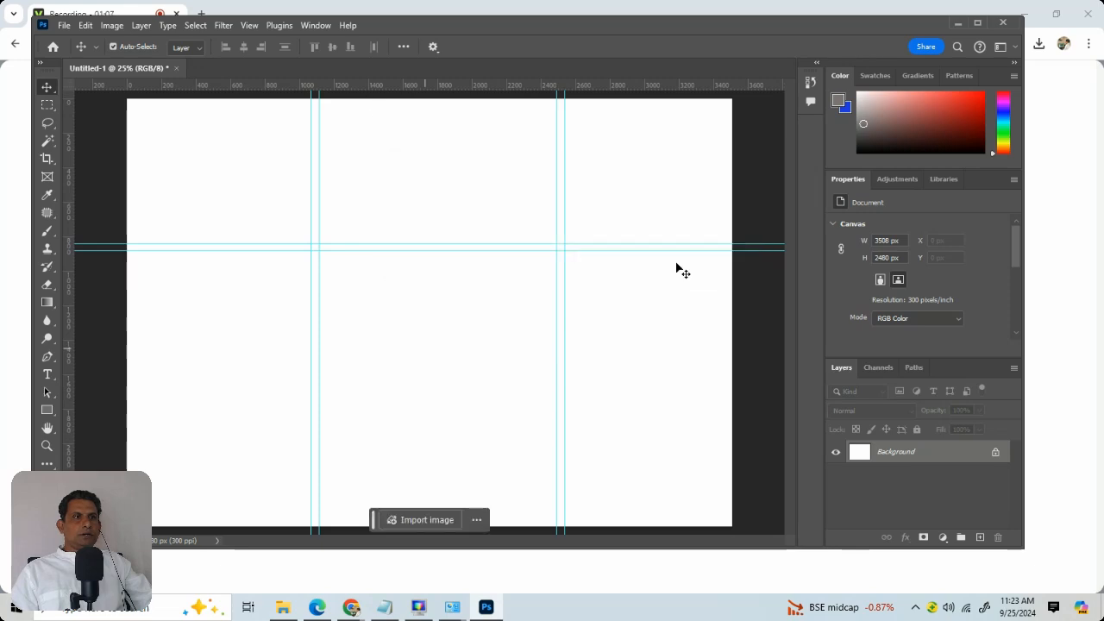
Add a second pair of closely spaced horizontal guides about 1900 px down the canvas.
drag(474, 95, 471, 438)
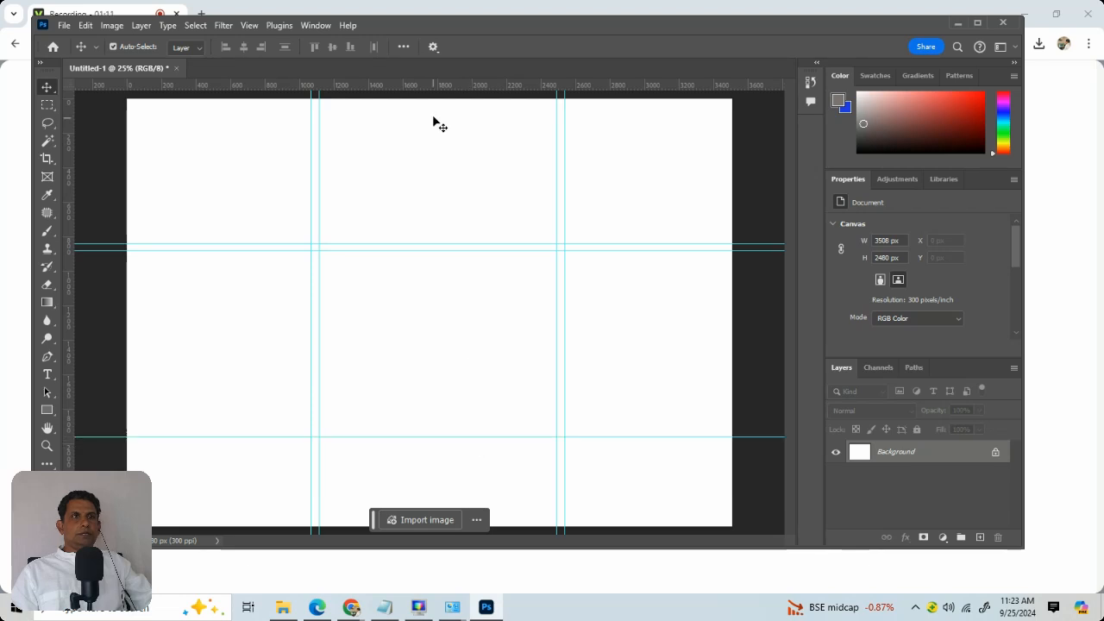
drag(451, 93, 443, 399)
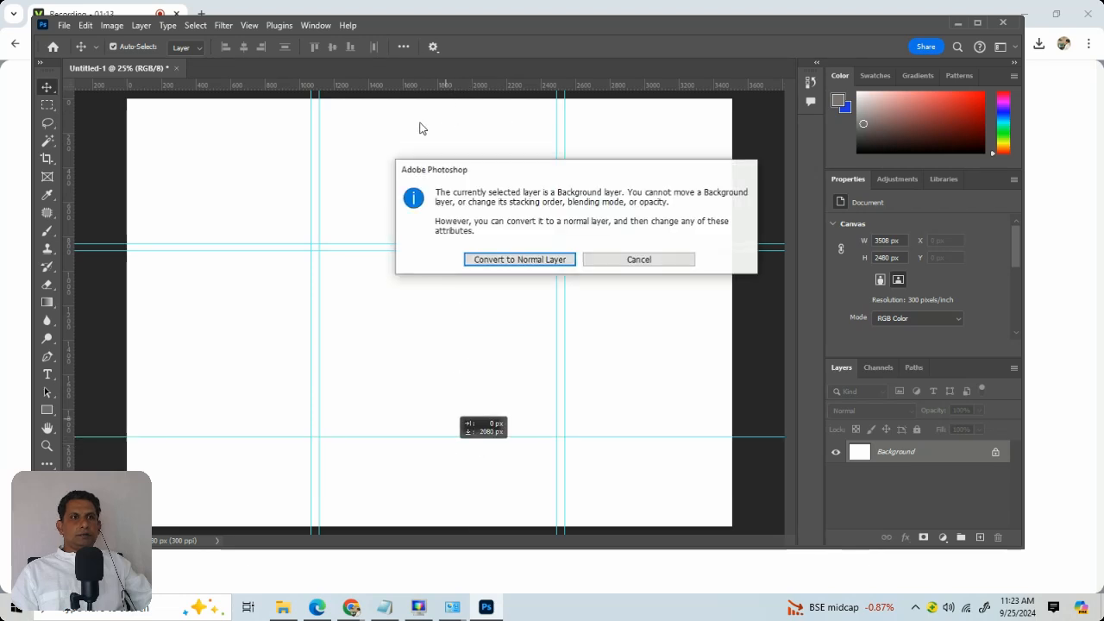
click(666, 260)
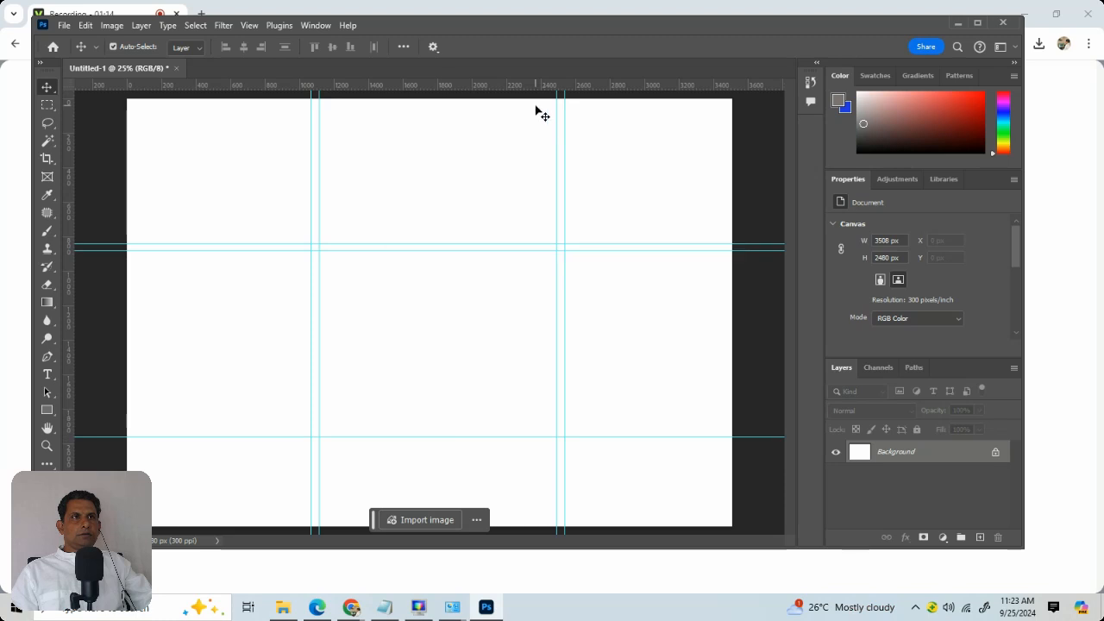
drag(531, 89, 520, 428)
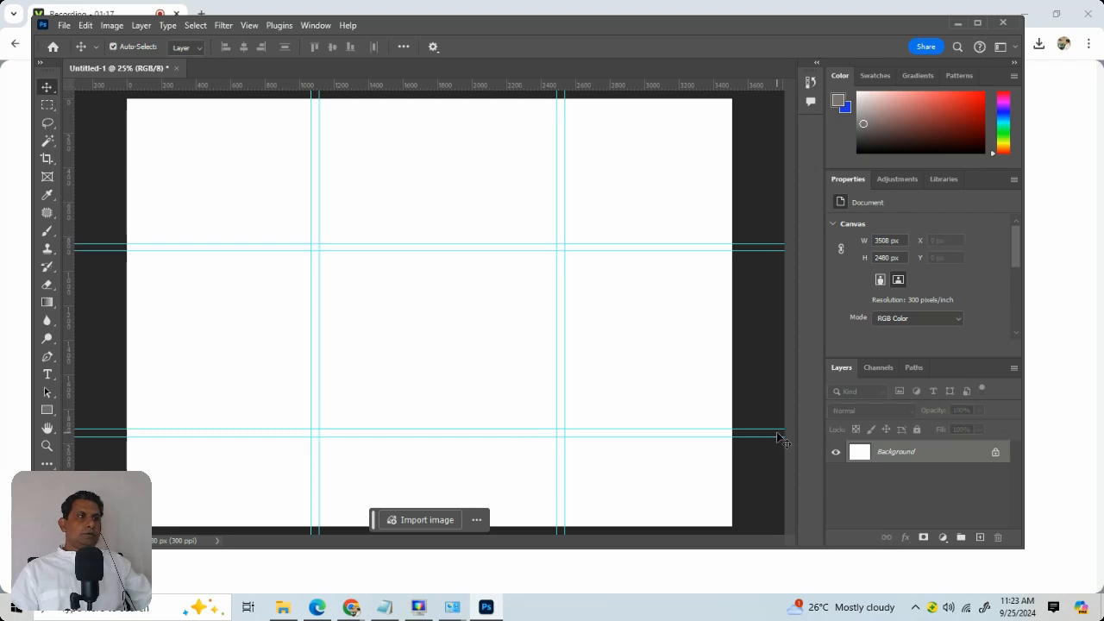
drag(780, 439, 766, 385)
click(666, 260)
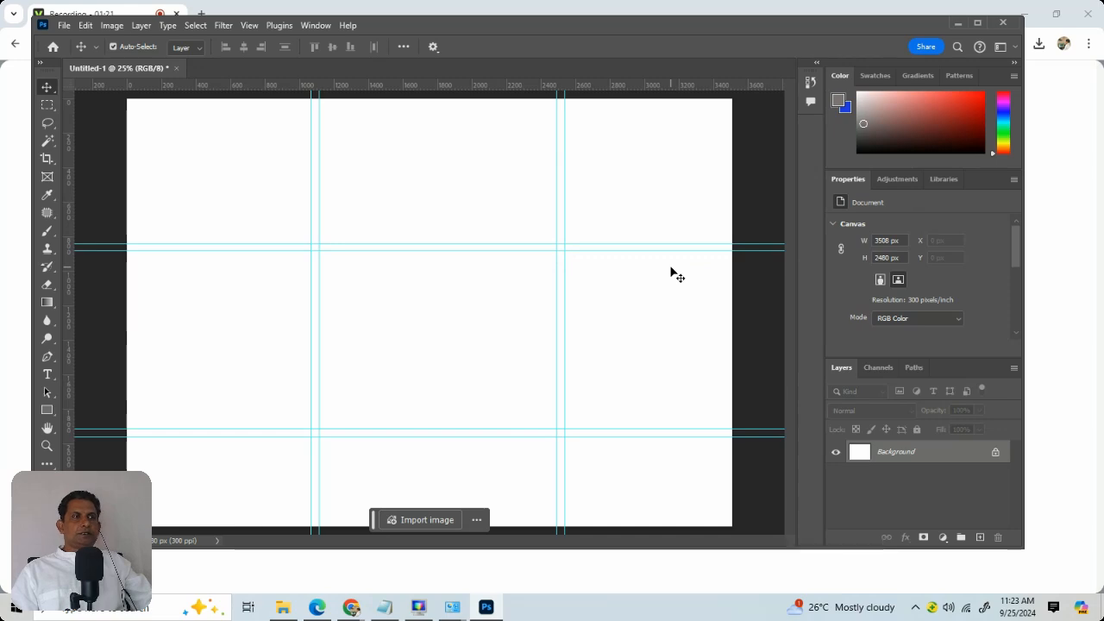
Place the domed-building photo ending in gsUTmcM2OSY-unsplash (no "(1)" suffix) from the Denmark folder as an embedded object and commit it.
click(63, 25)
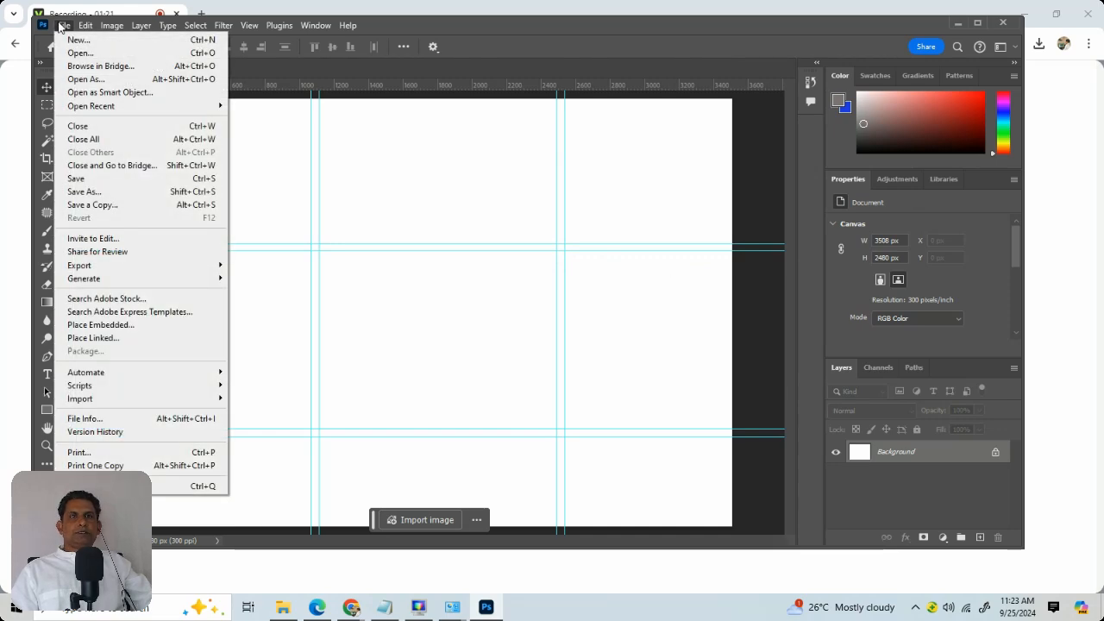
click(116, 328)
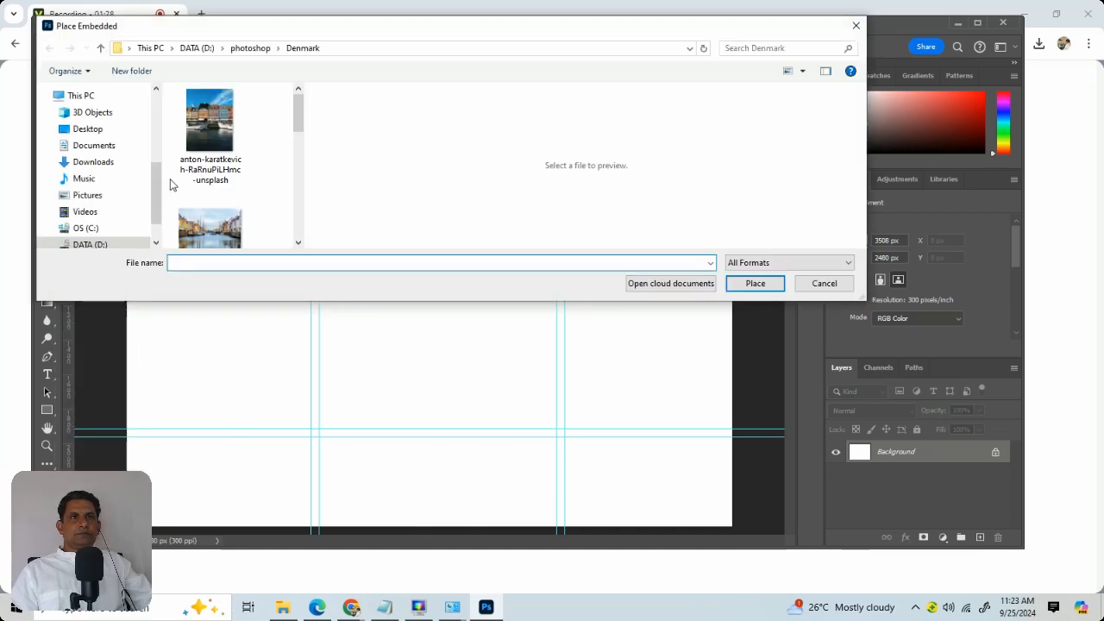
scroll(216, 138, down, 5)
click(211, 185)
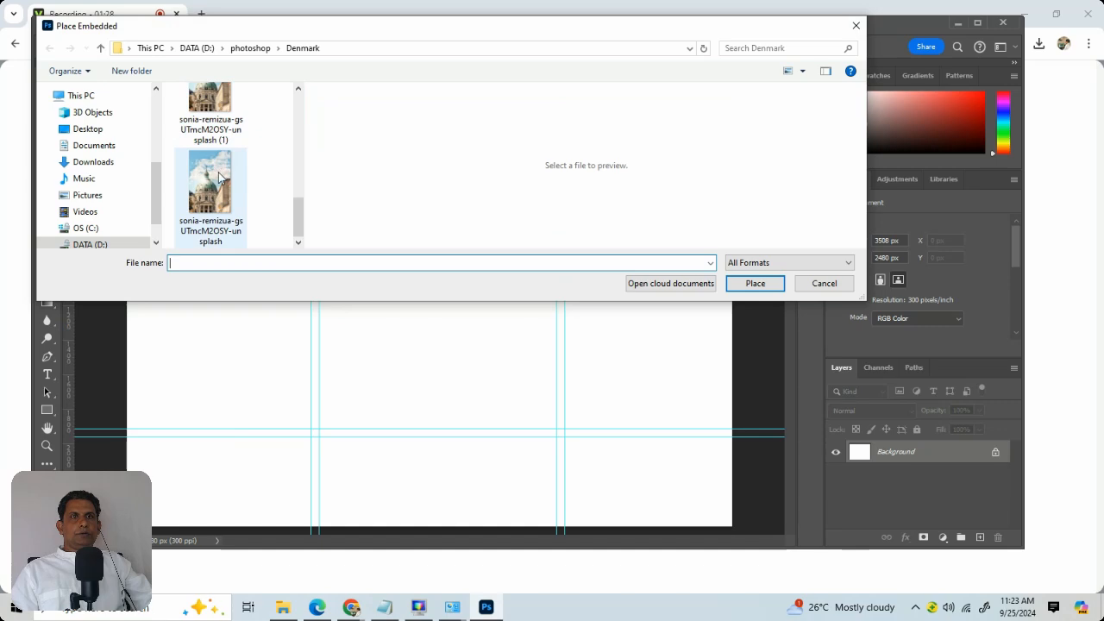
click(772, 288)
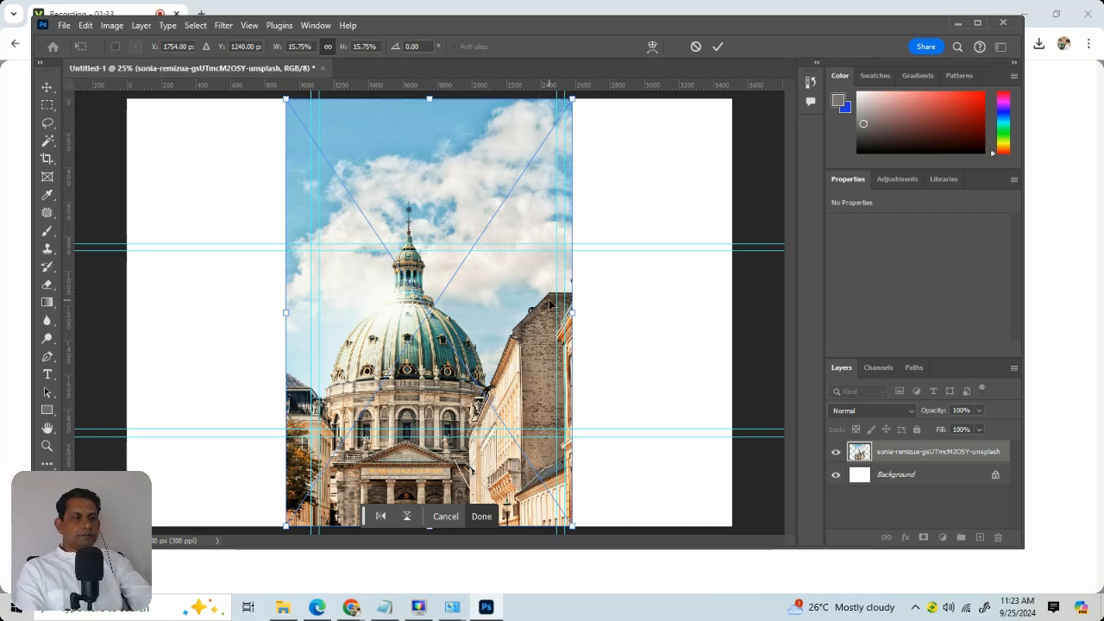
key(Return)
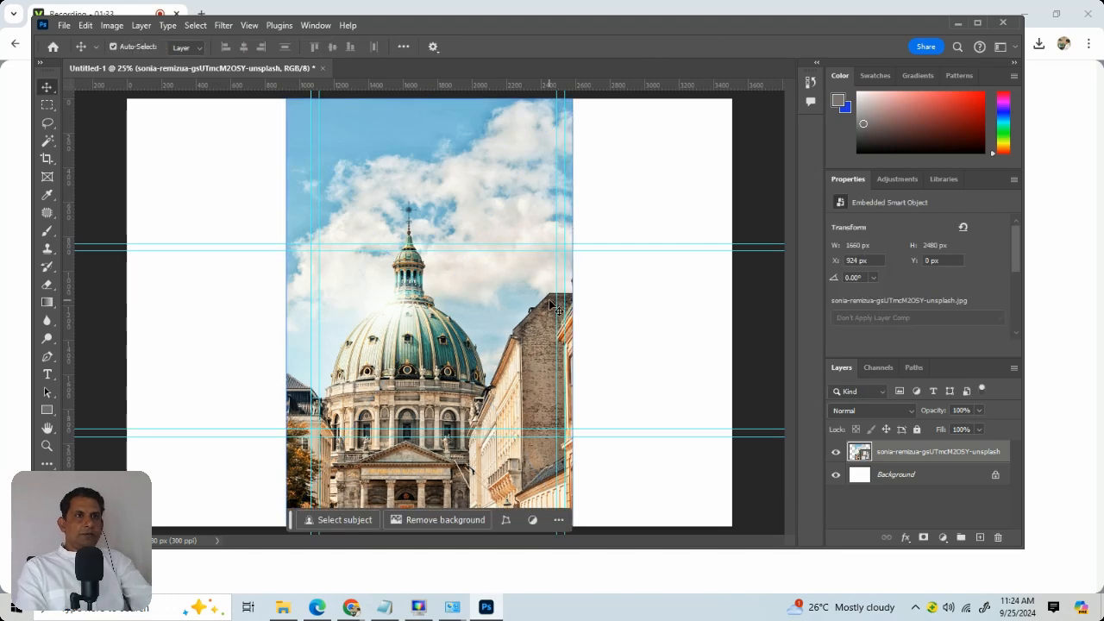
Transform the dome photo to 1636 × 2480 px, spanning the full canvas height with its left edge on the rightmost vertical guide.
key(ctrl+t)
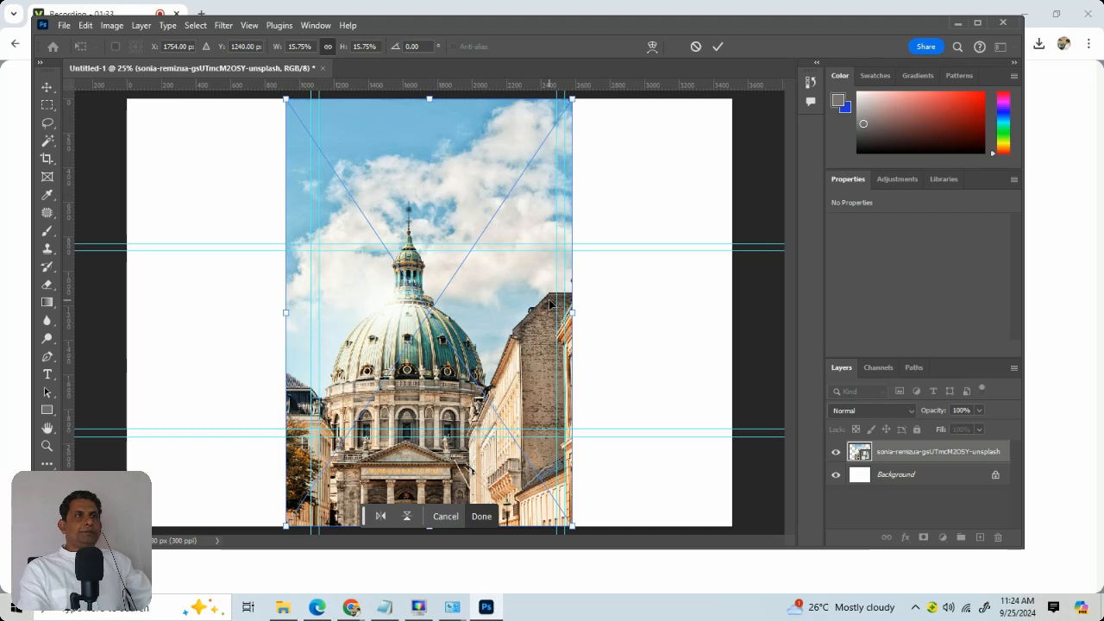
drag(351, 240, 497, 263)
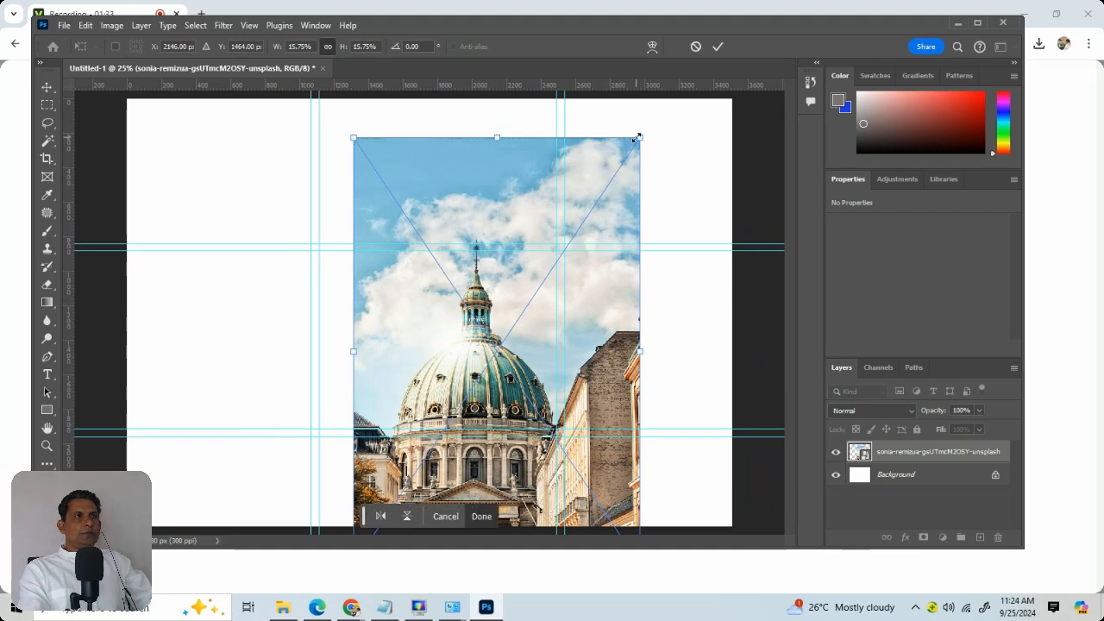
drag(638, 138, 597, 209)
drag(501, 364, 712, 258)
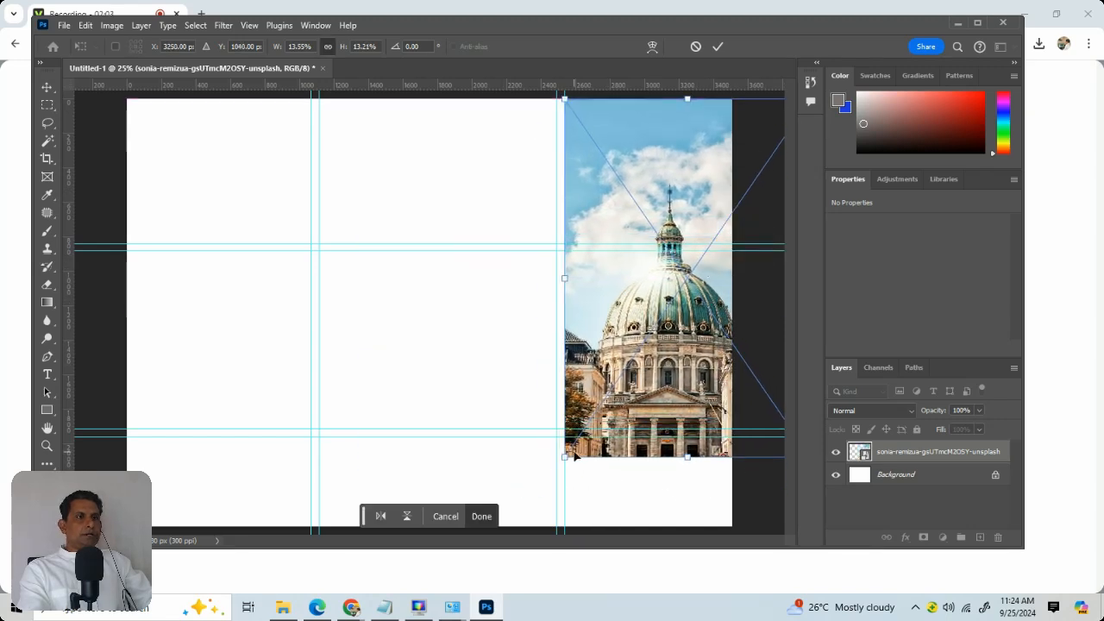
drag(565, 458, 534, 524)
drag(623, 448, 658, 448)
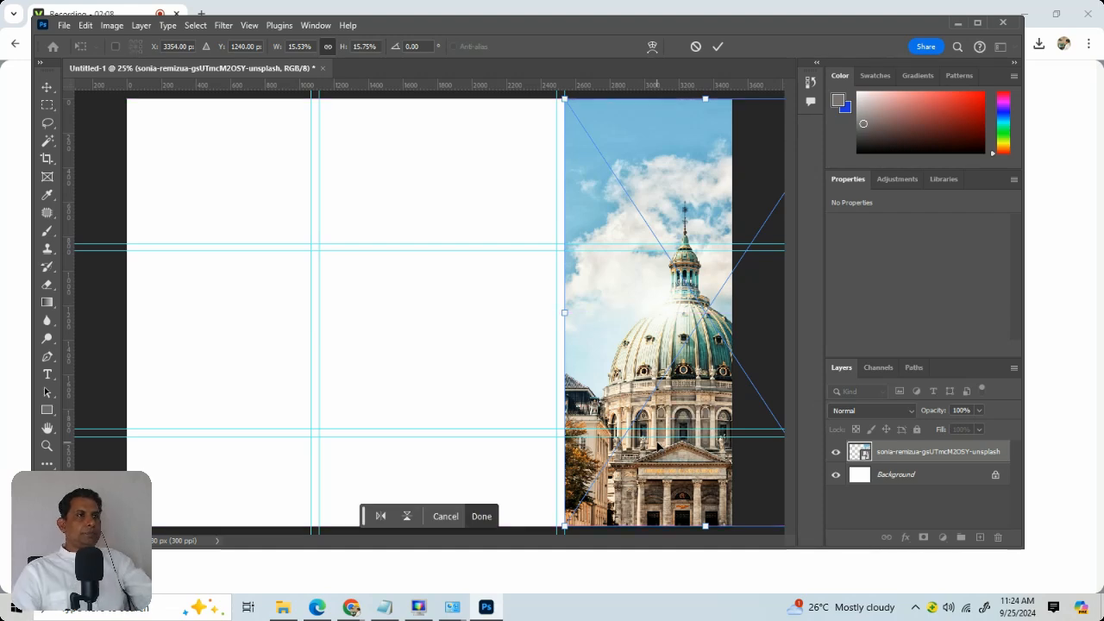
key(Return)
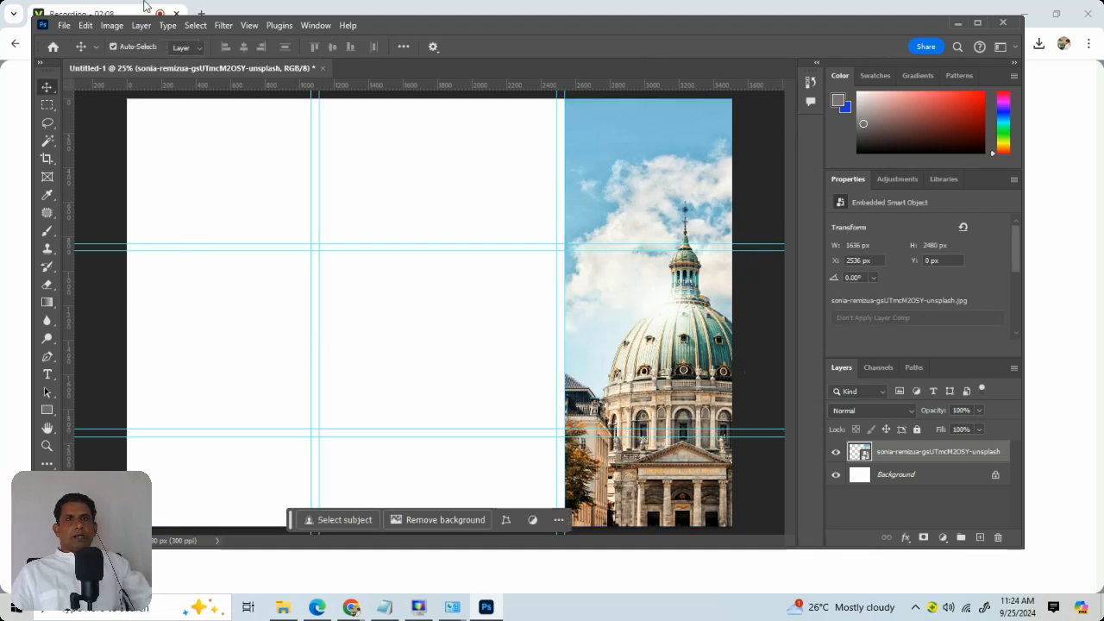
click(72, 30)
click(126, 340)
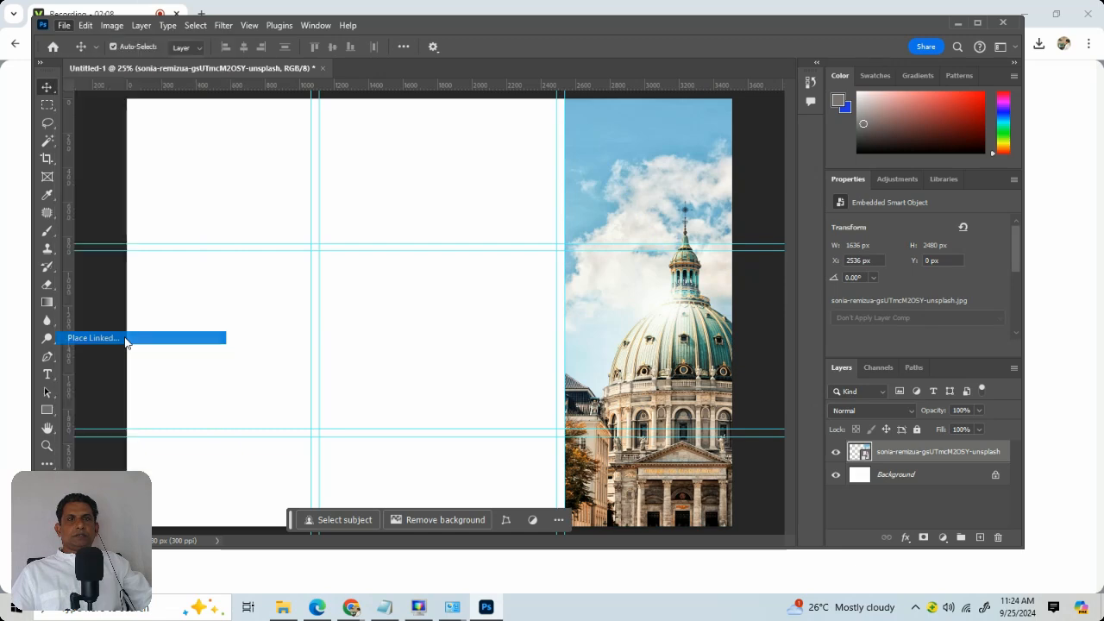
click(815, 283)
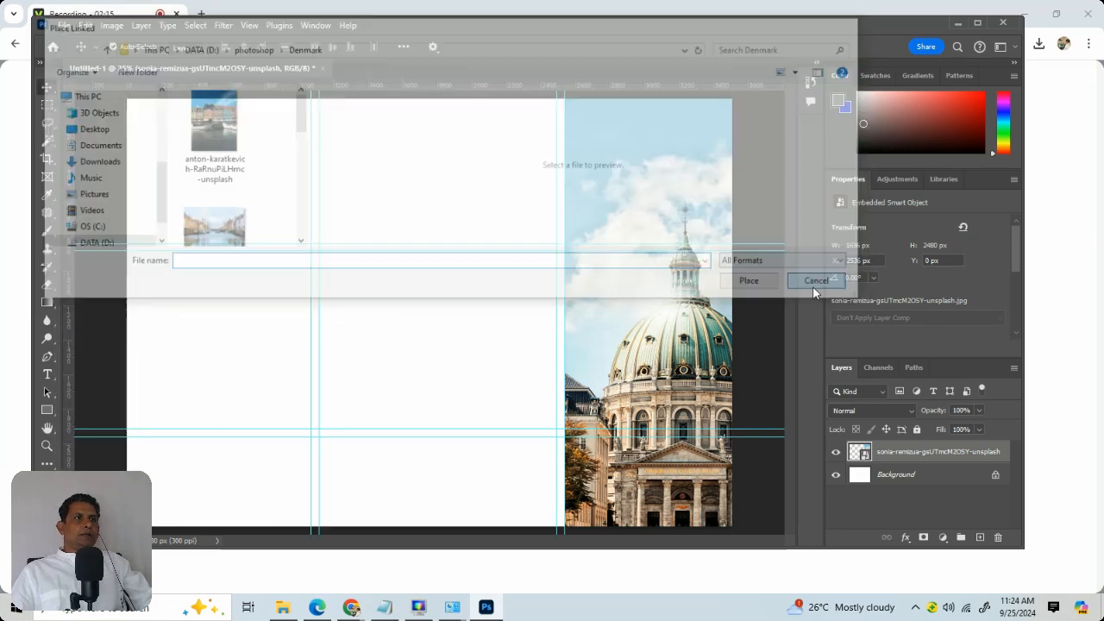
Place the dark harbour photo ending in DXjEc3tSt8M-unsplash from the Denmark folder as an embedded object.
click(64, 26)
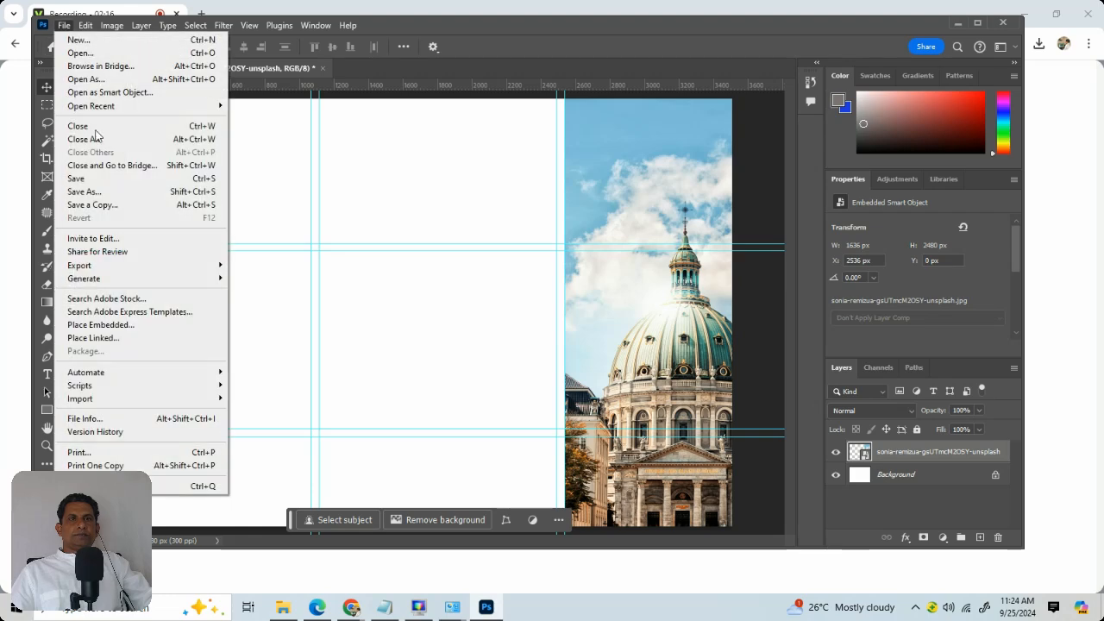
click(112, 326)
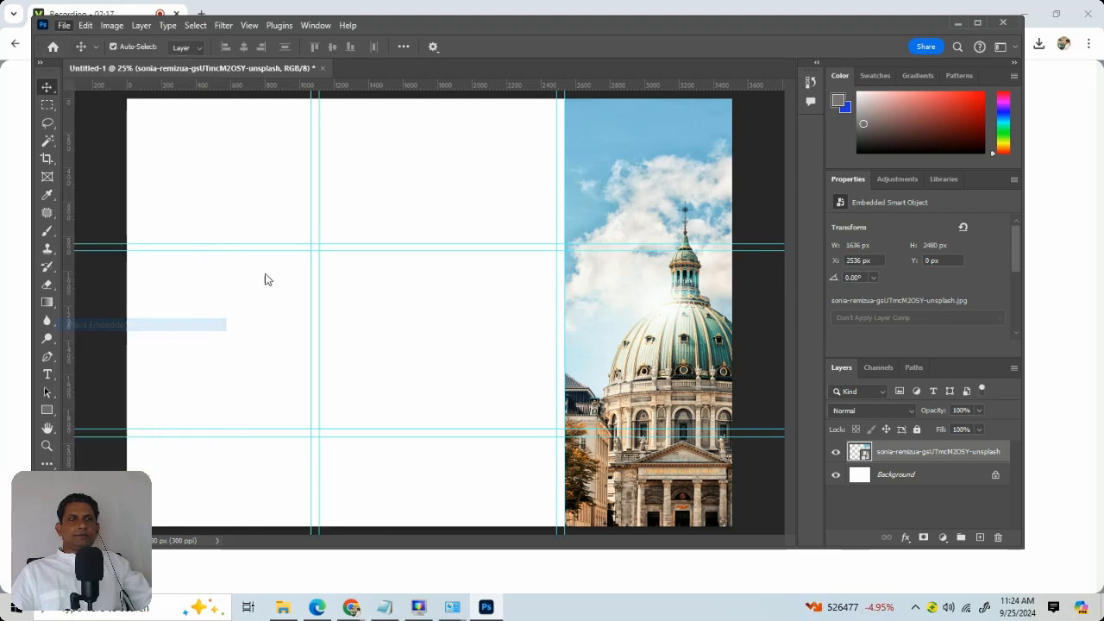
scroll(211, 181, down, 2)
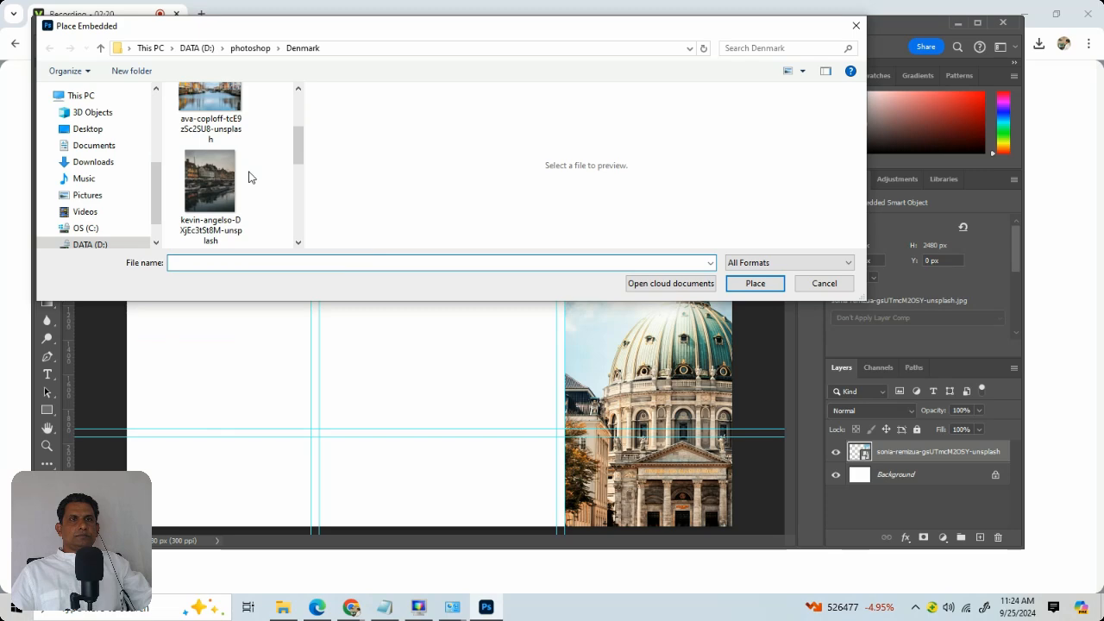
click(202, 188)
click(756, 284)
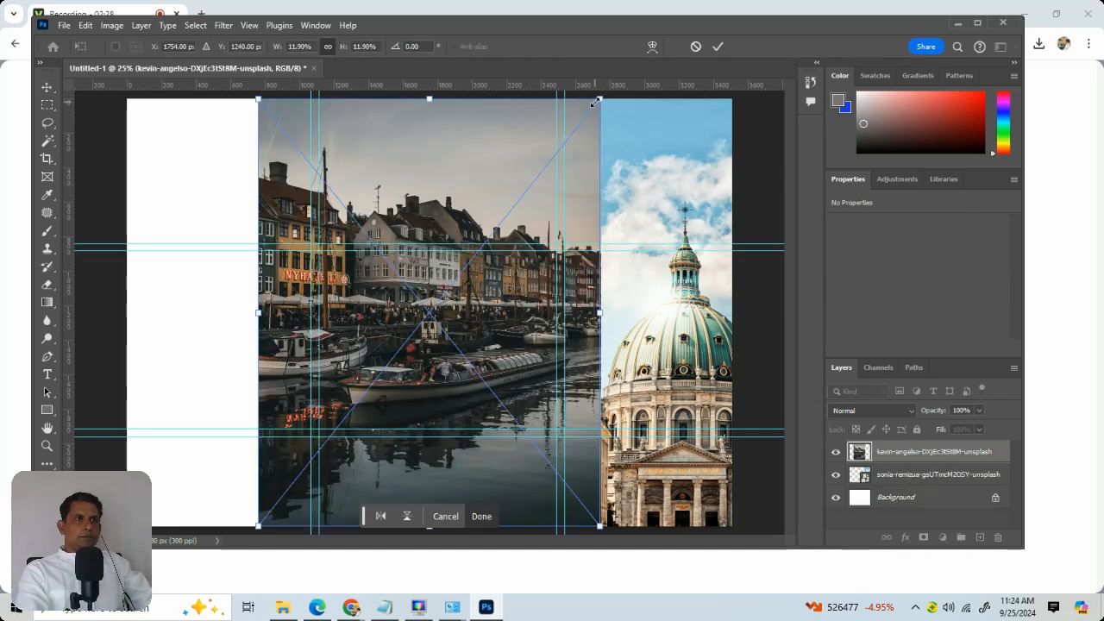
Transform the dark harbour photo to about 1328 × 1600 px at the canvas's lower-left corner, its top on the upper guide pair, and commit.
drag(596, 102, 466, 267)
drag(447, 351, 315, 336)
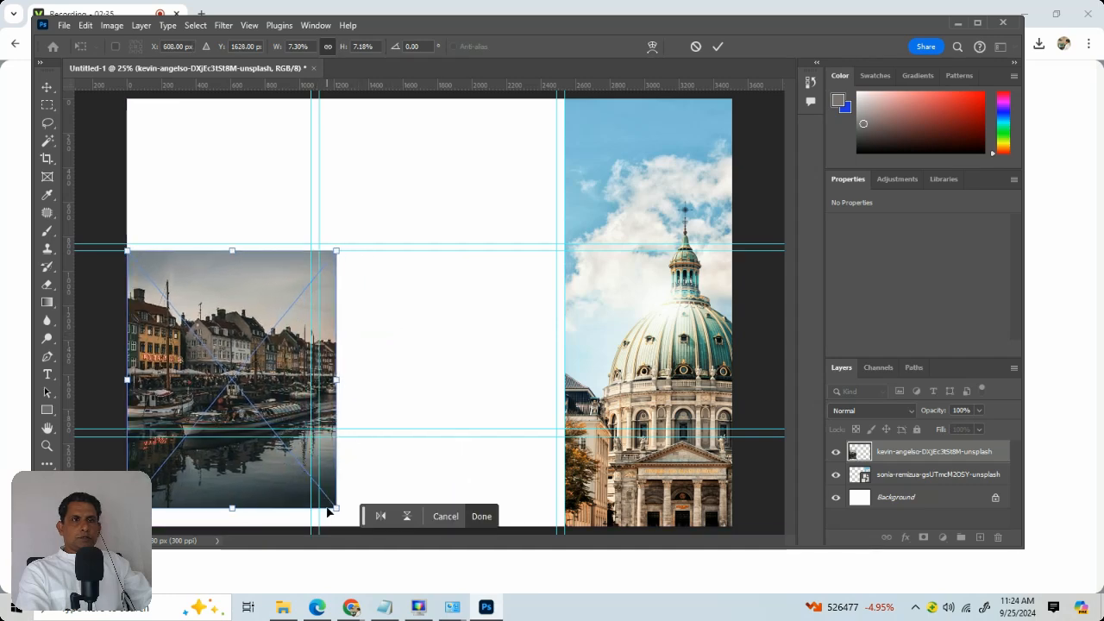
drag(336, 507, 355, 530)
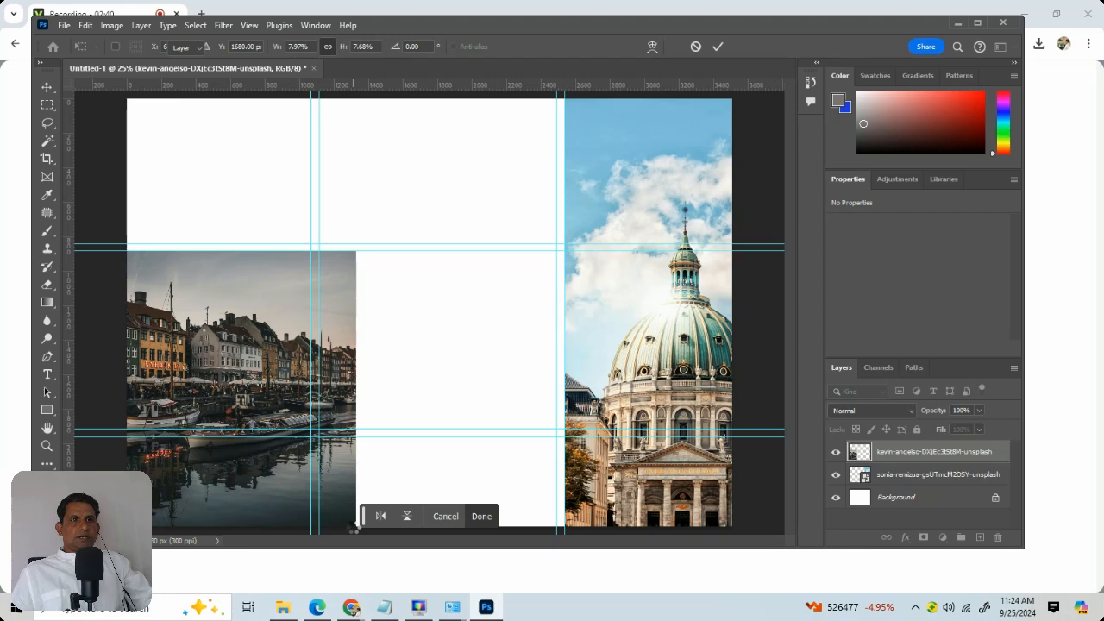
key(Return)
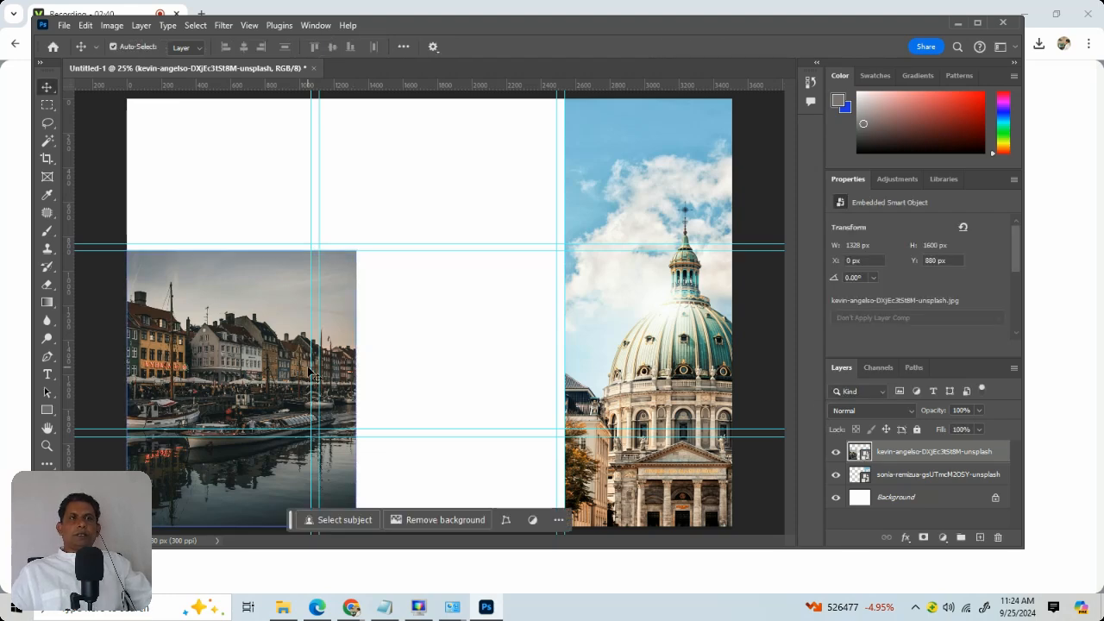
Rasterize the dark harbour layer, erase everything beyond the first vertical guide near 1064 px using a rectangular selection, and deselect.
right_click(927, 460)
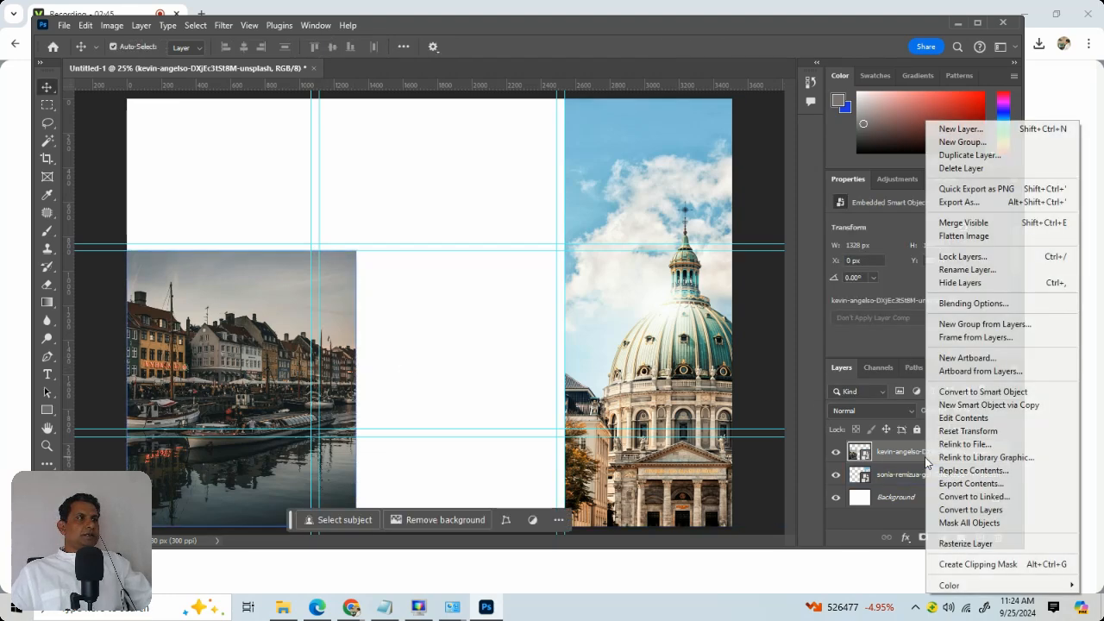
click(986, 543)
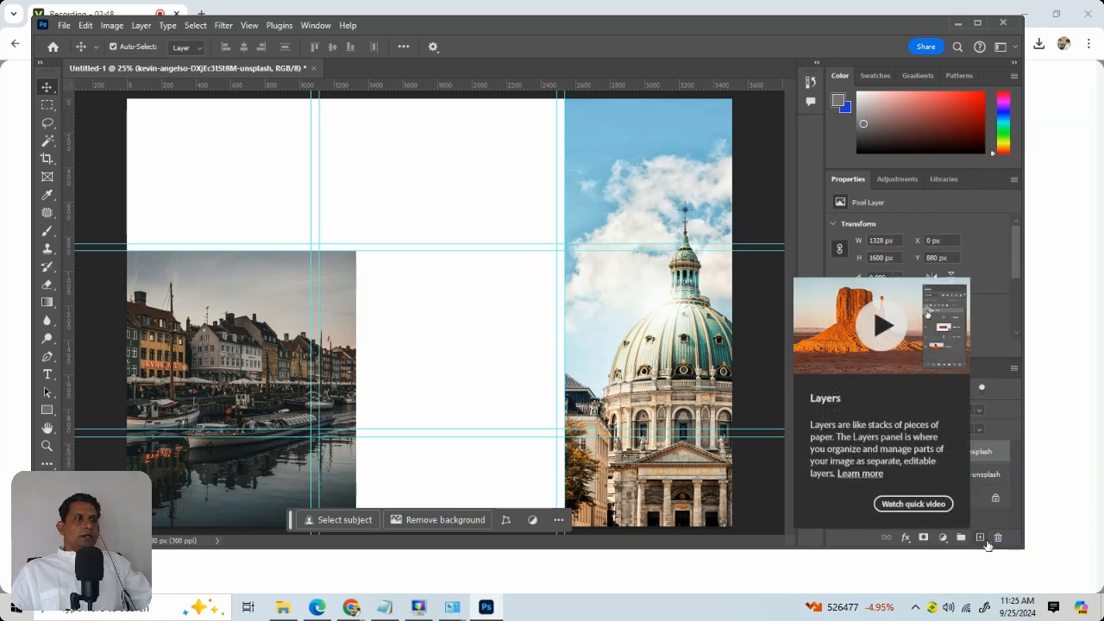
click(49, 105)
drag(310, 229, 422, 526)
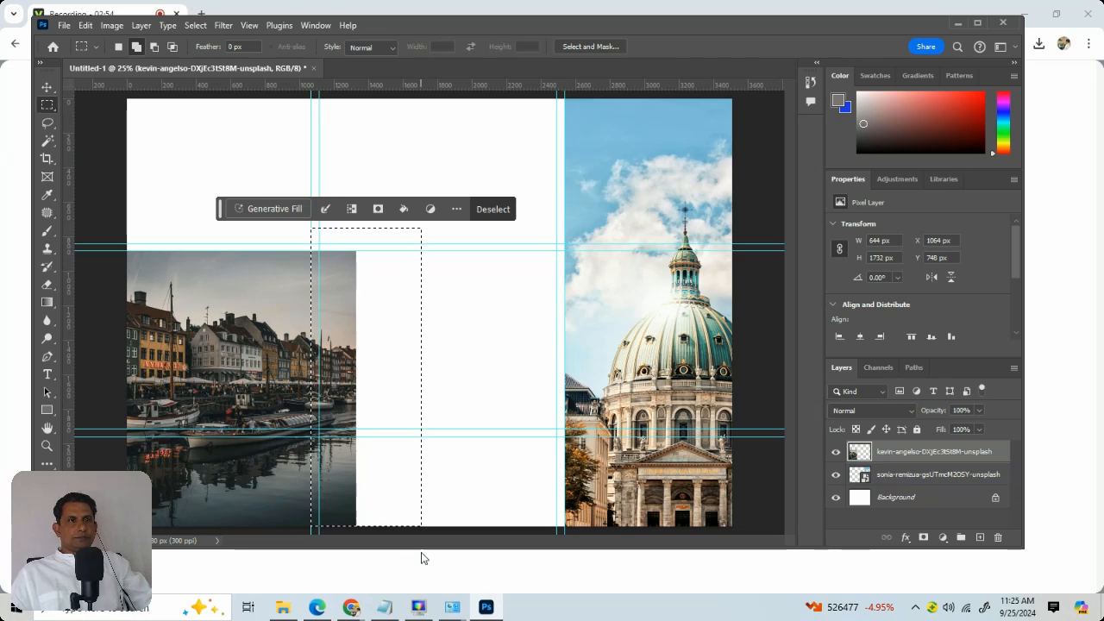
key(Delete)
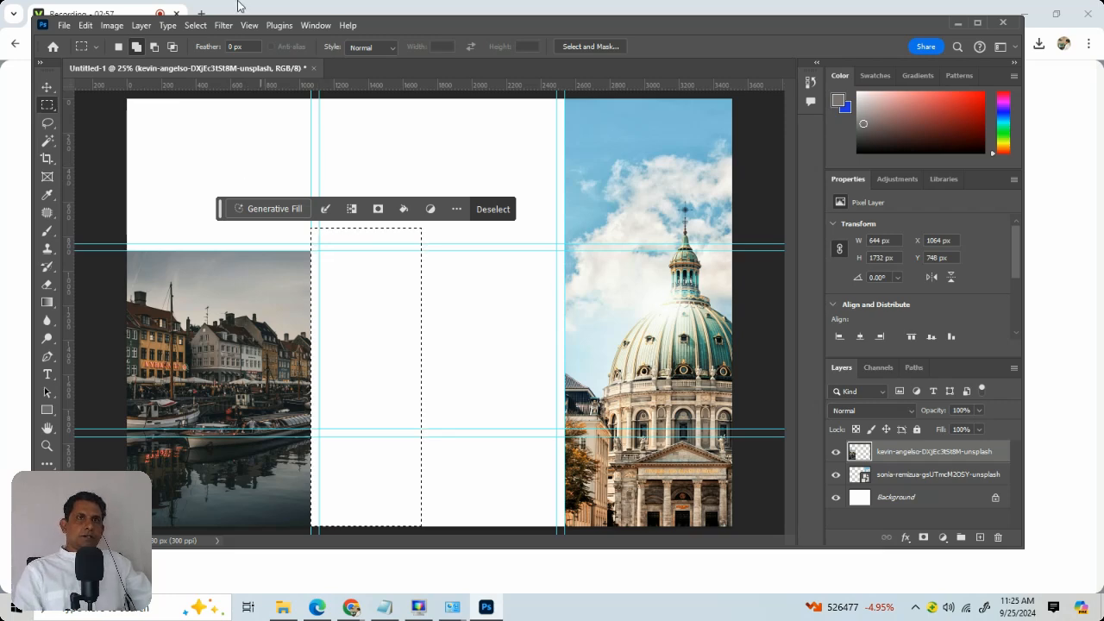
click(196, 25)
click(206, 54)
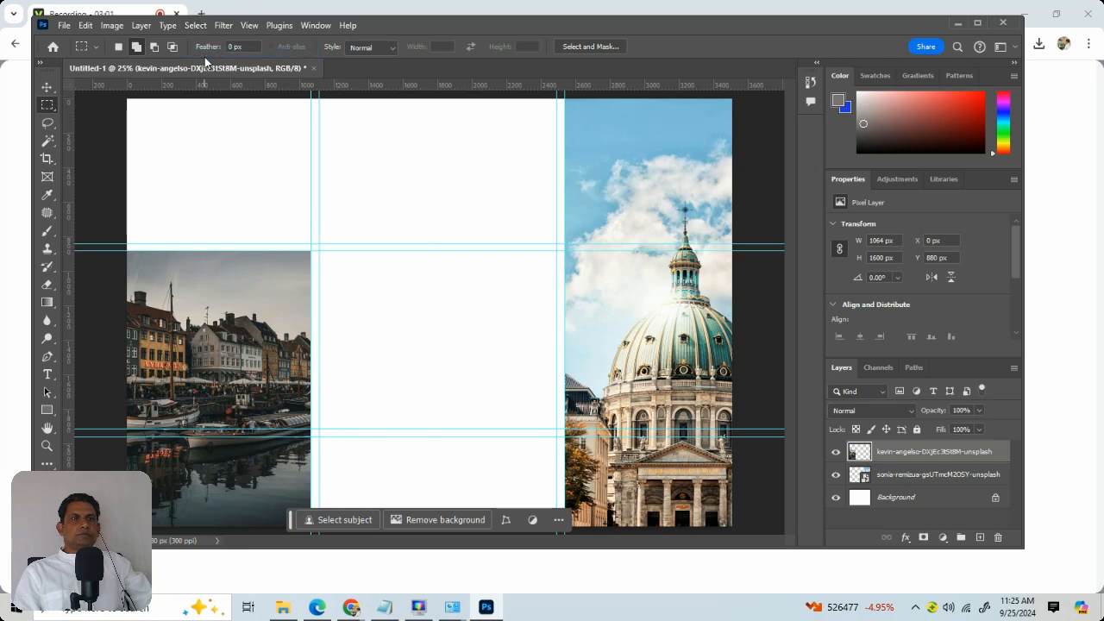
Place the red-boat waterfront photo ending in cj9_lderSUk-unsplash from the Denmark folder as an embedded object.
click(61, 26)
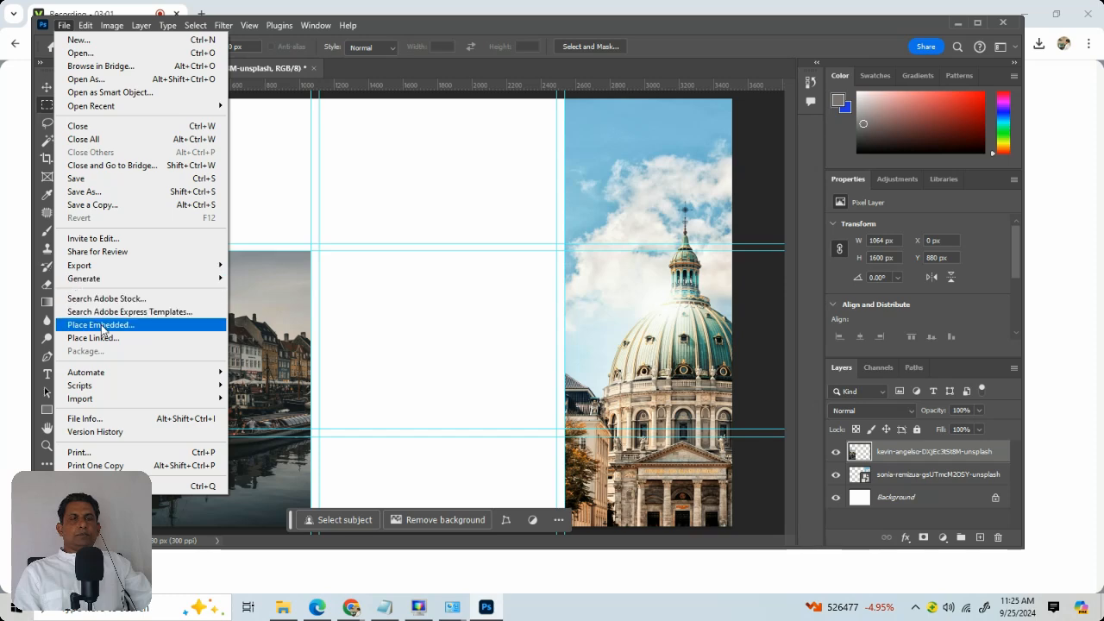
click(101, 326)
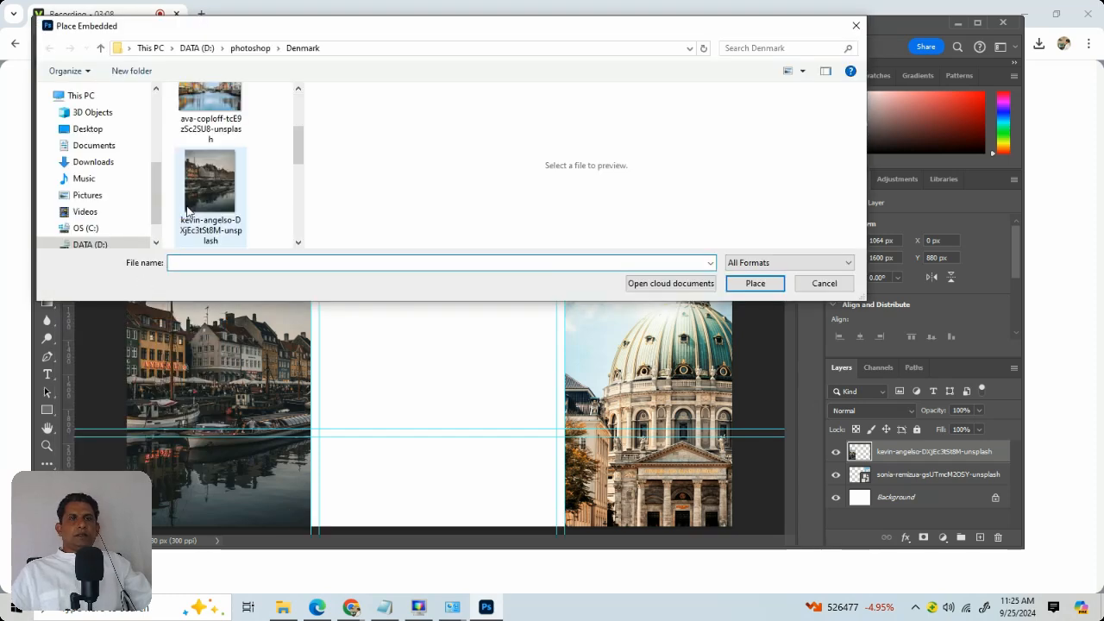
scroll(188, 210, down, 3)
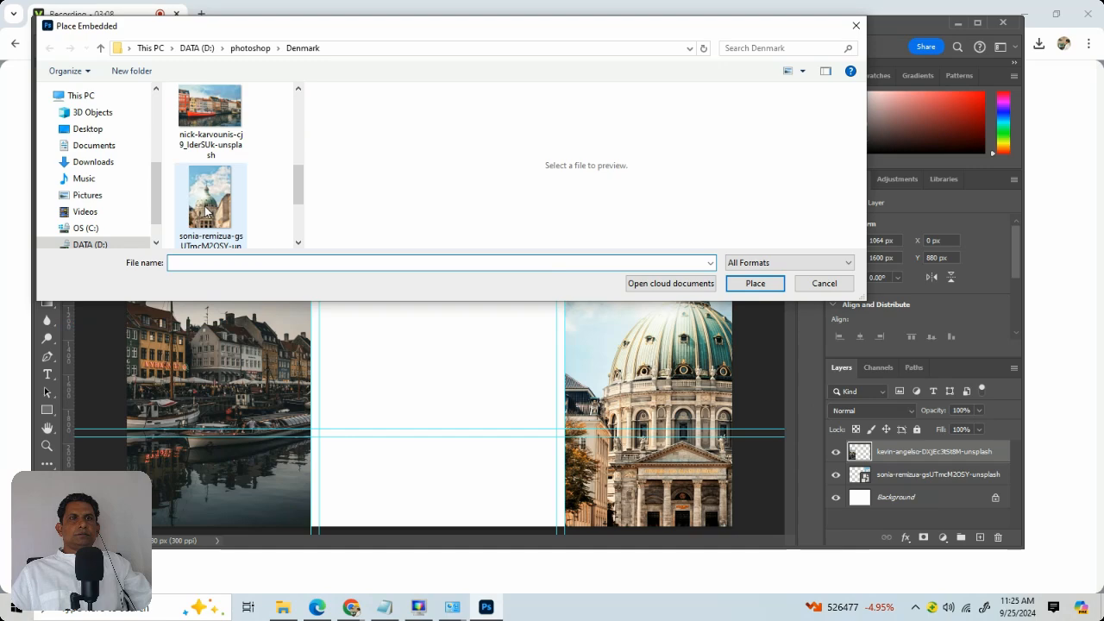
scroll(206, 211, up, 1)
click(206, 211)
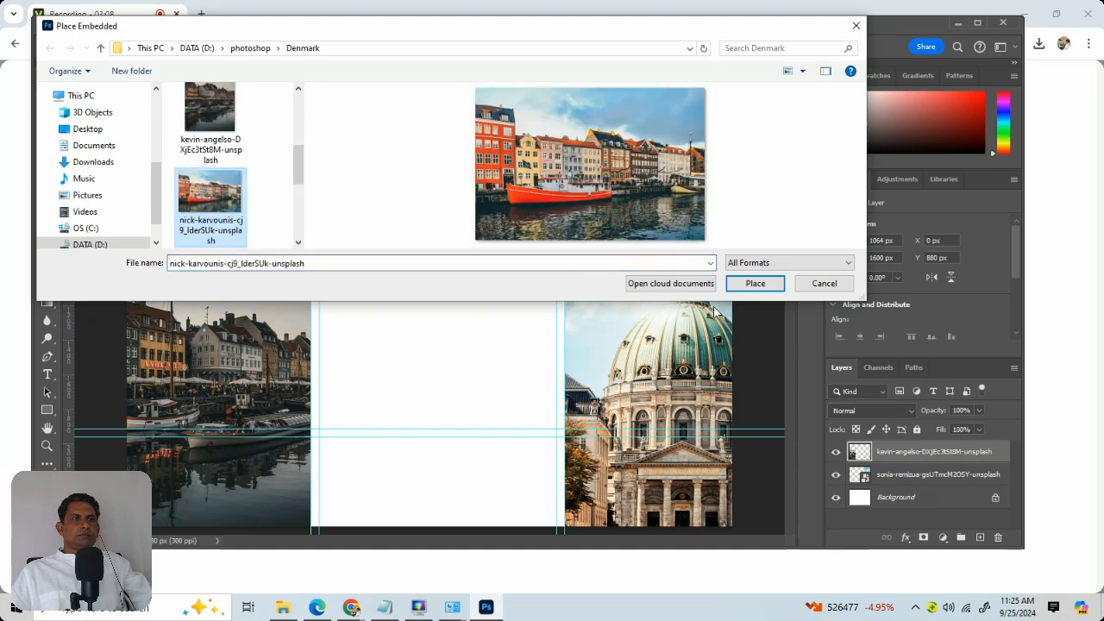
click(765, 284)
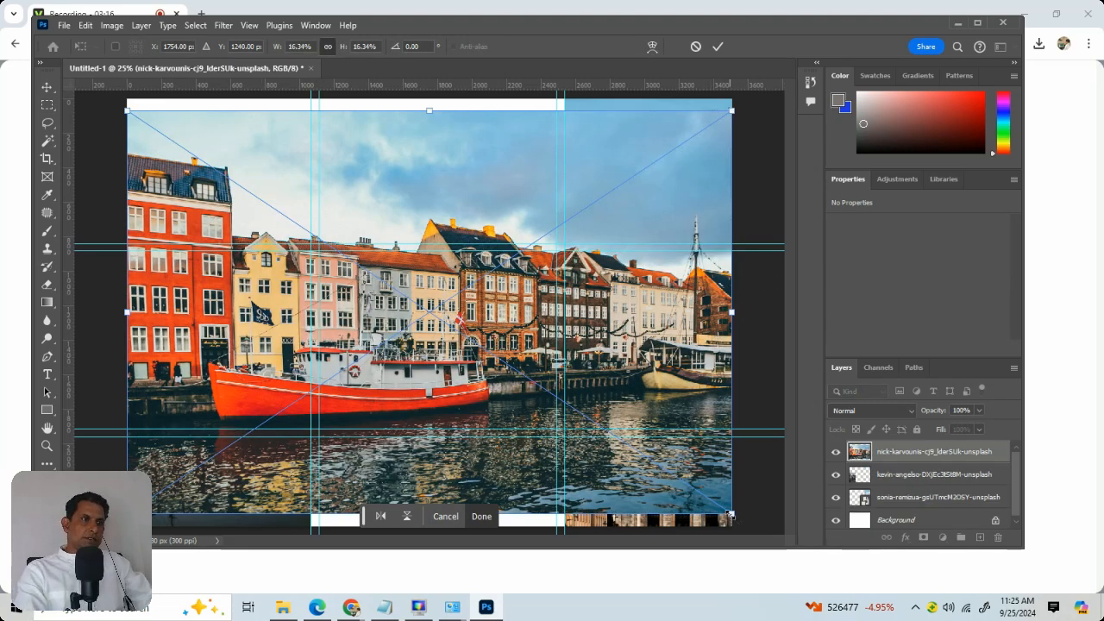
Scale the red-boat photo to about 2444 × 1322 px, align it with the canvas's upper-left corner, and commit.
drag(730, 518, 552, 348)
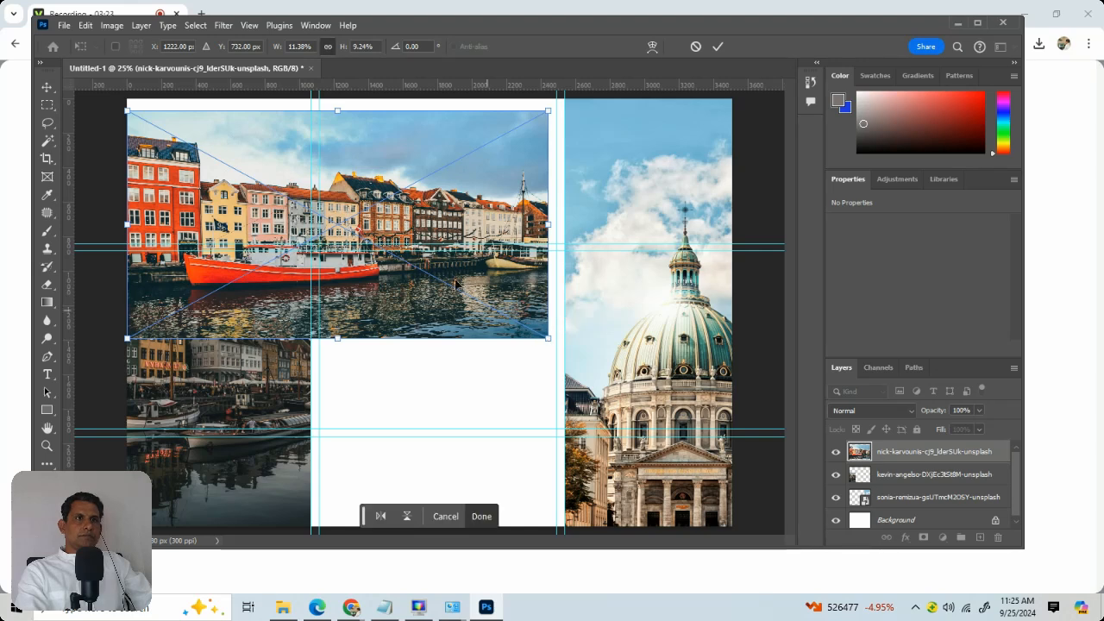
mouse_move(408, 255)
mouse_down()
mouse_move(421, 245)
mouse_move(408, 243)
mouse_up()
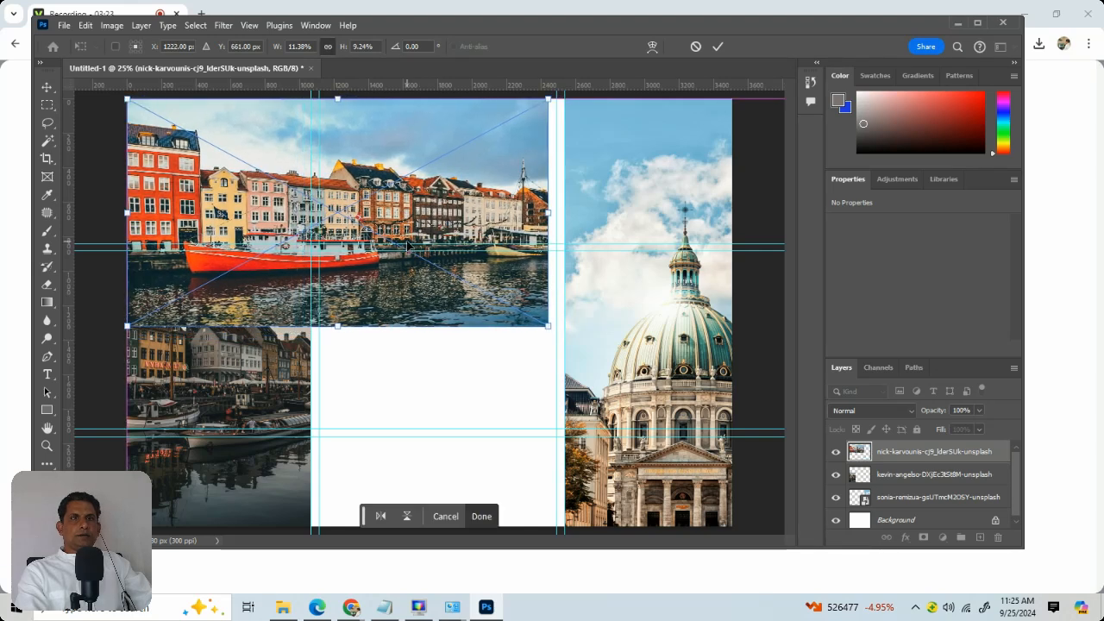
click(46, 105)
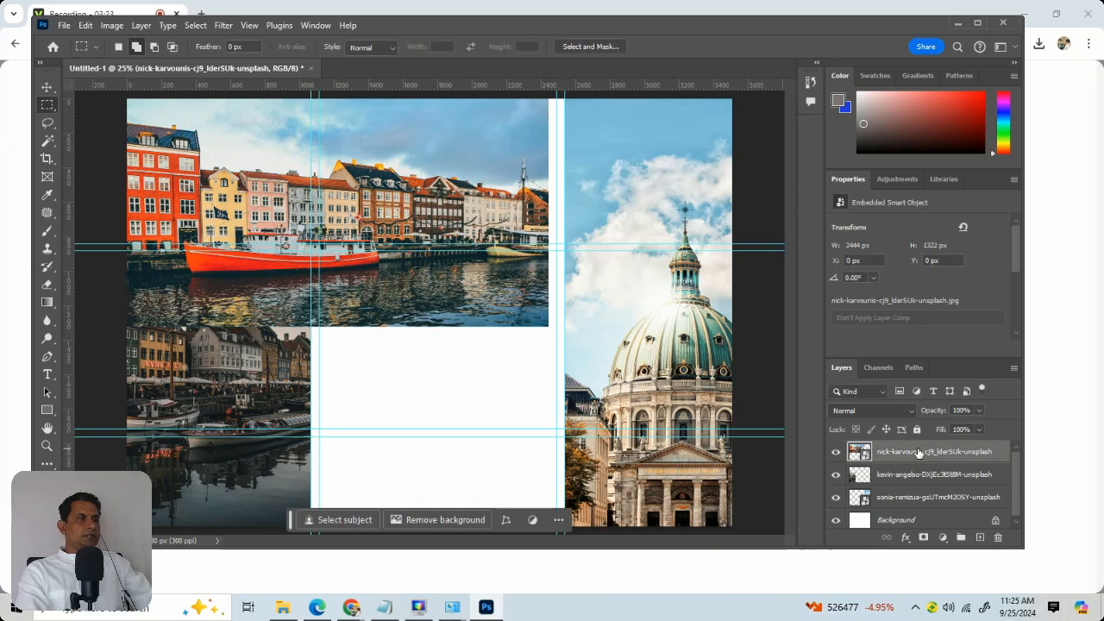
Rasterize the red-boat layer, erase everything below the uppermost horizontal guide near 840 px using a rectangular selection, and deselect.
right_click(914, 451)
click(963, 543)
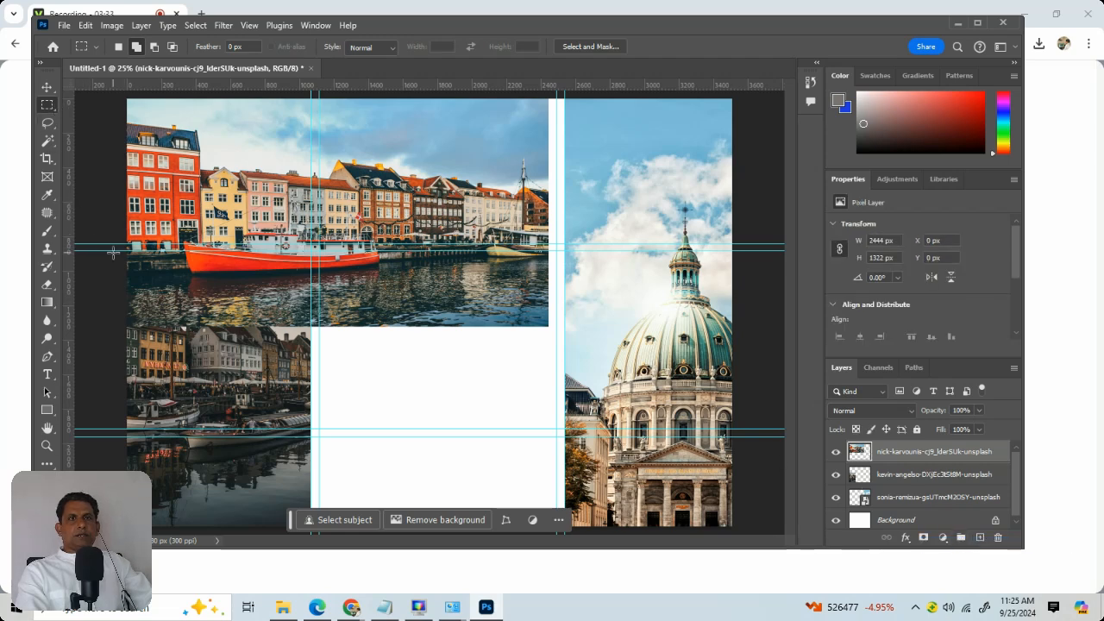
drag(126, 244, 576, 428)
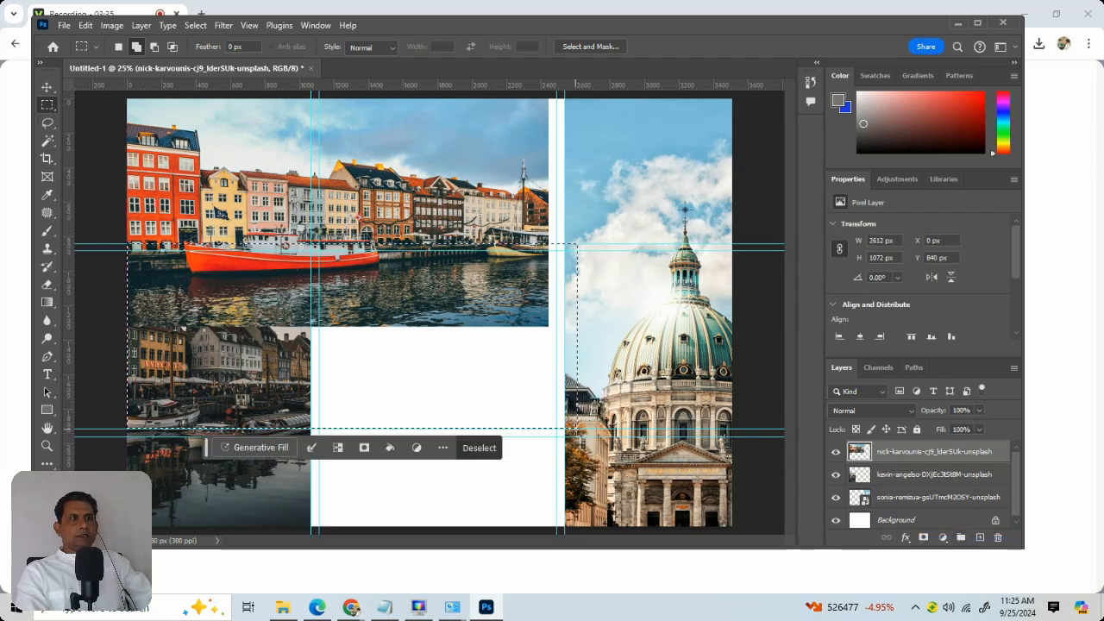
key(Delete)
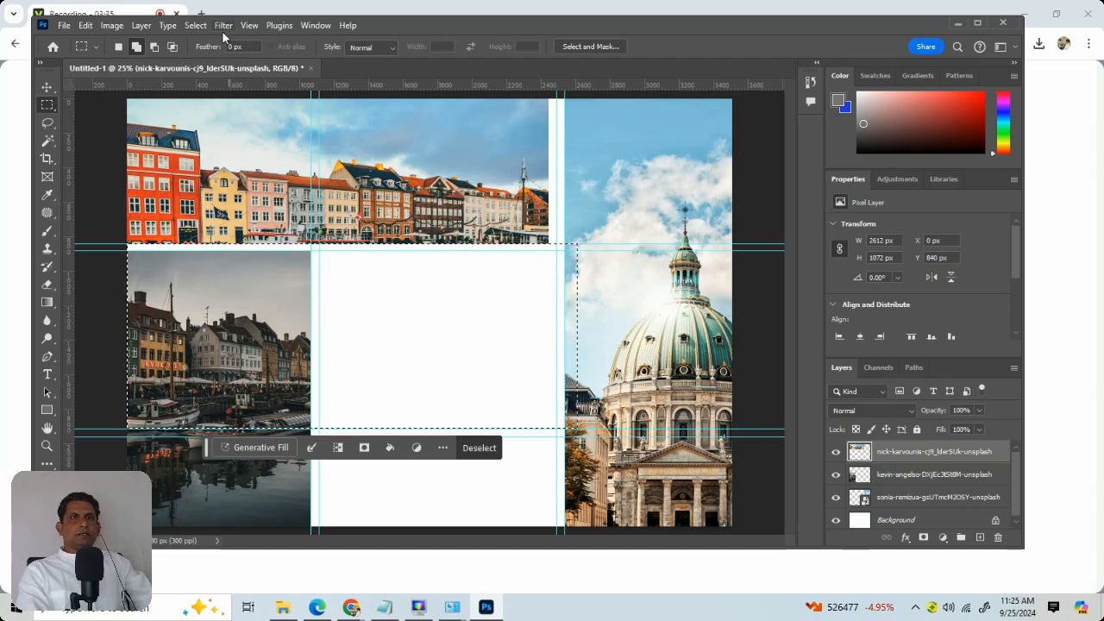
click(197, 25)
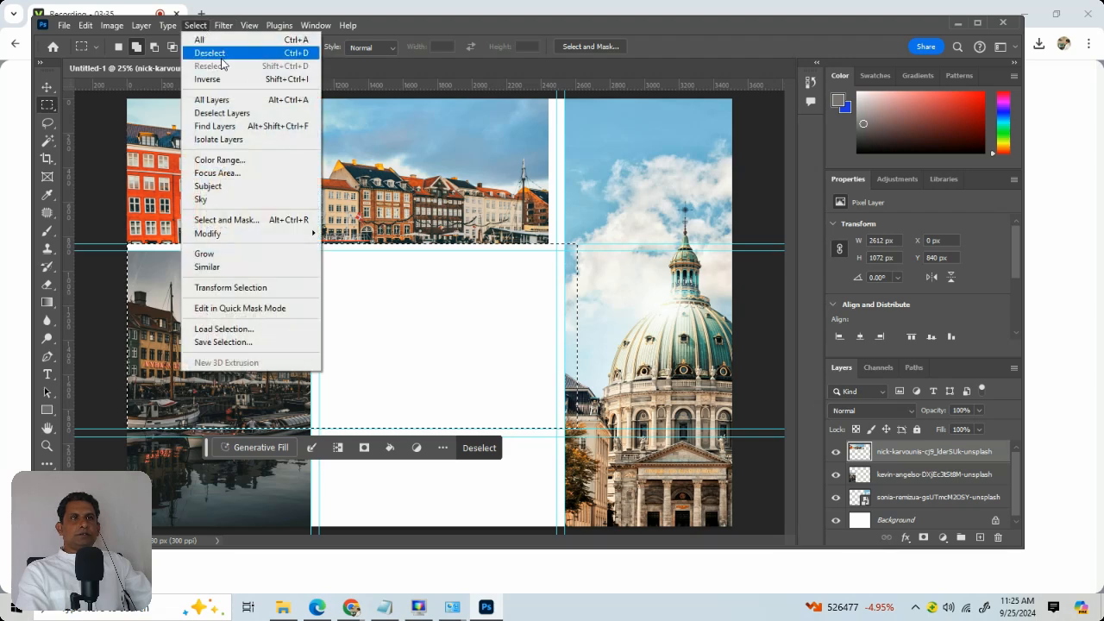
click(223, 53)
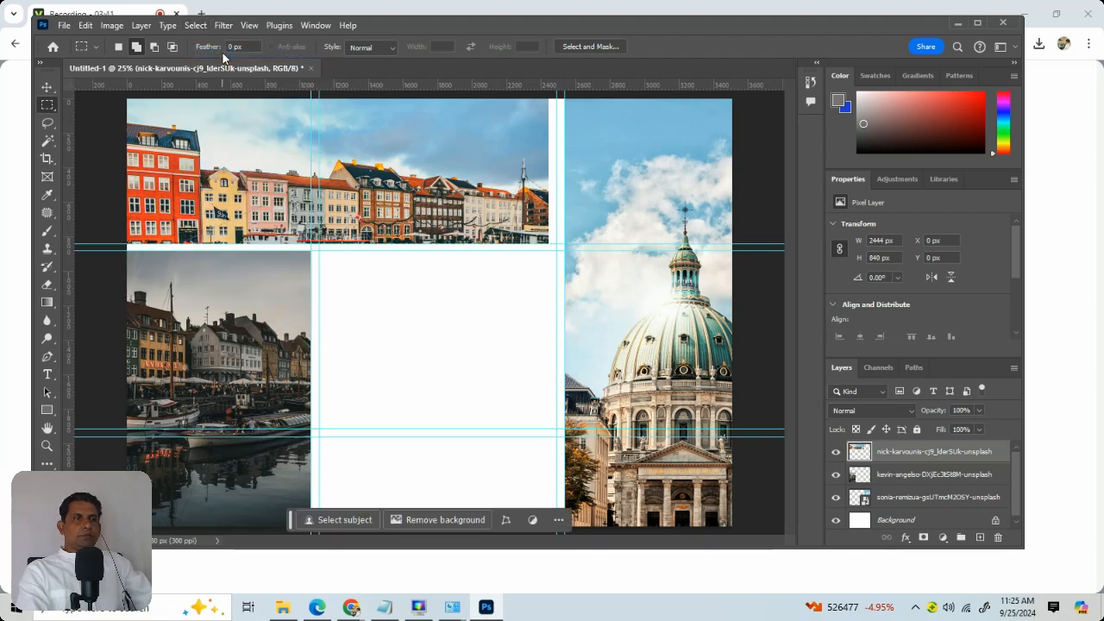
Place the bright canal photo ending in tcE9zSc2SU8-unsplash from the Denmark folder as an embedded object.
click(62, 24)
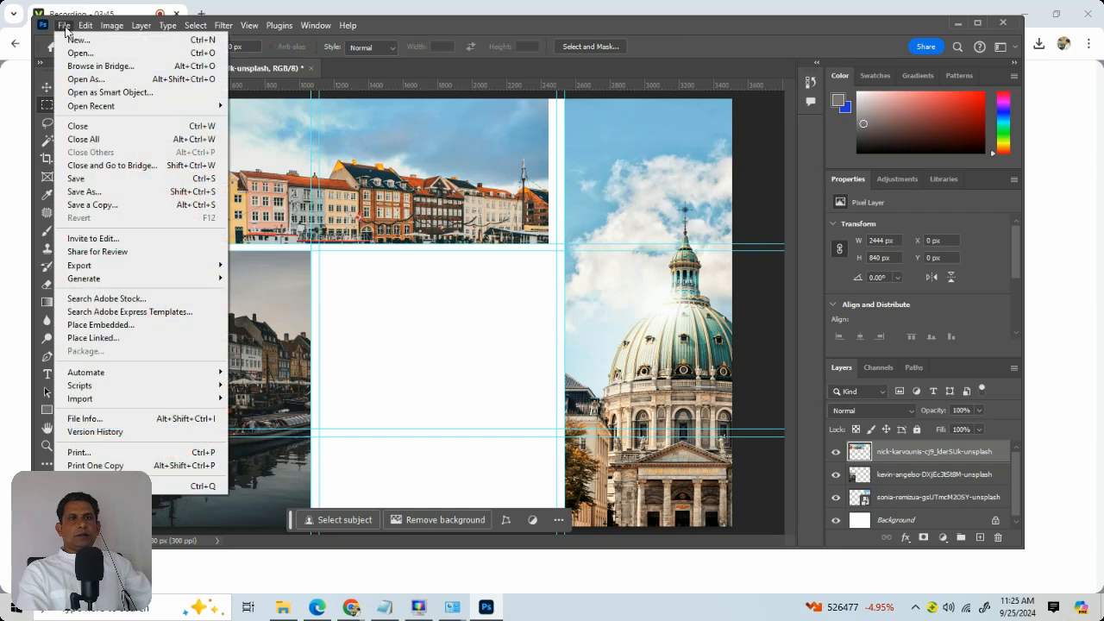
click(117, 325)
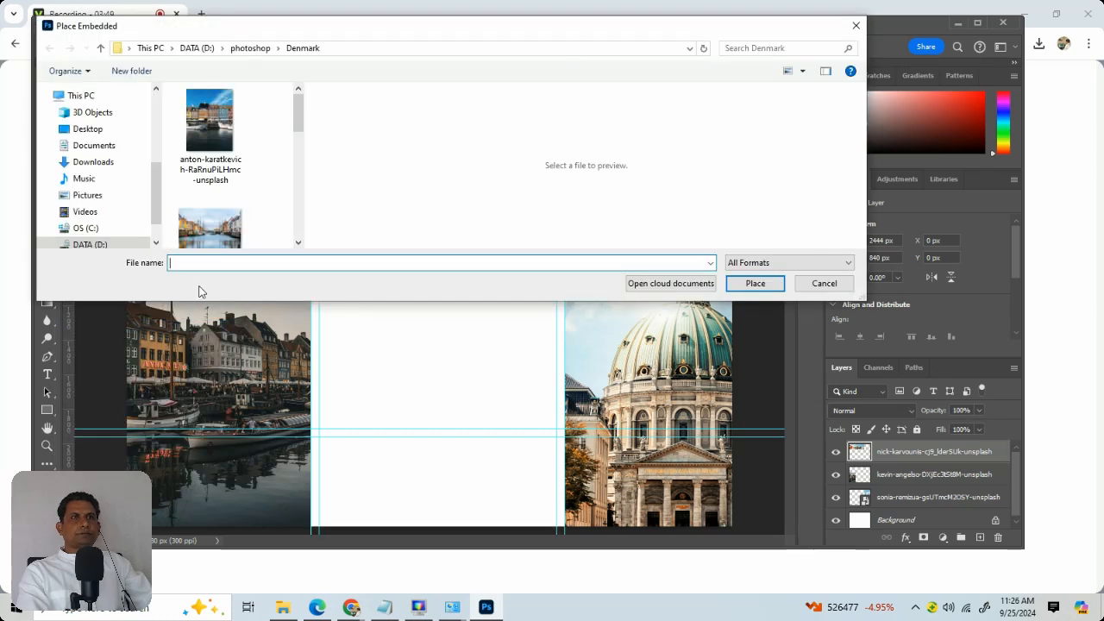
scroll(242, 211, down, 1)
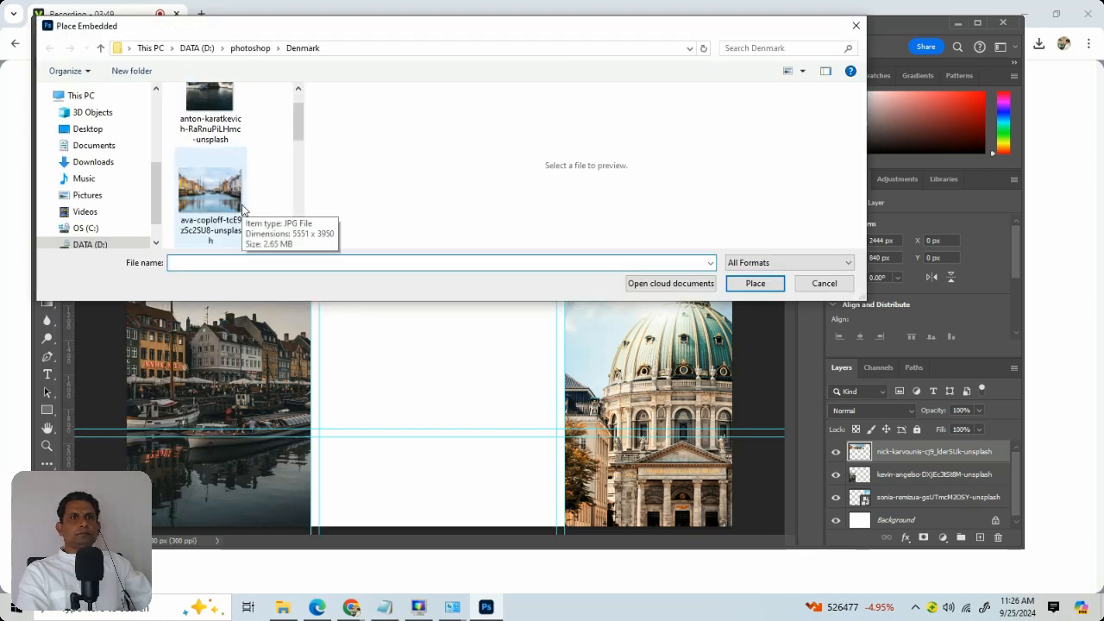
click(214, 189)
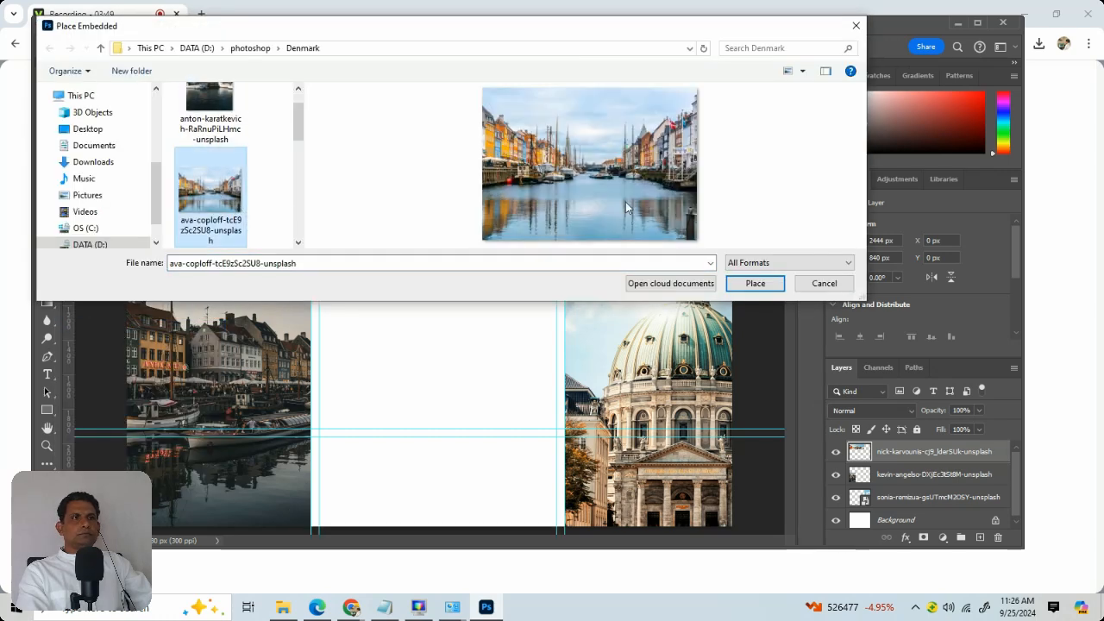
click(748, 287)
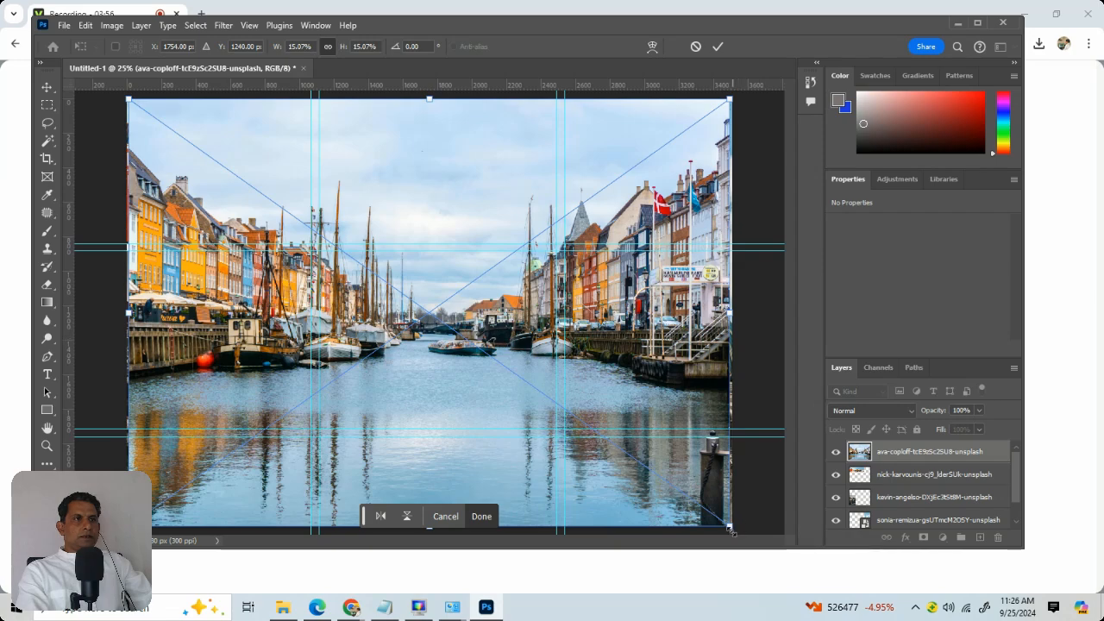
Scale the canal photo to about 1885 × 1200 px, position its upper-left corner in the middle cell at X 1112, Y 880 px, and commit.
drag(731, 532, 457, 317)
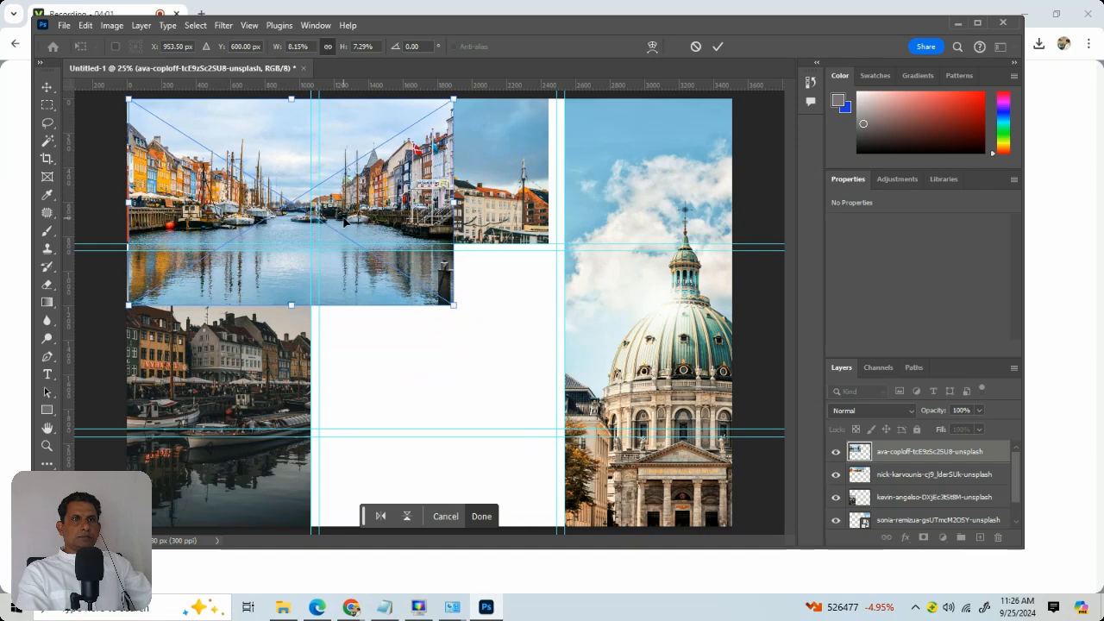
drag(344, 221, 538, 373)
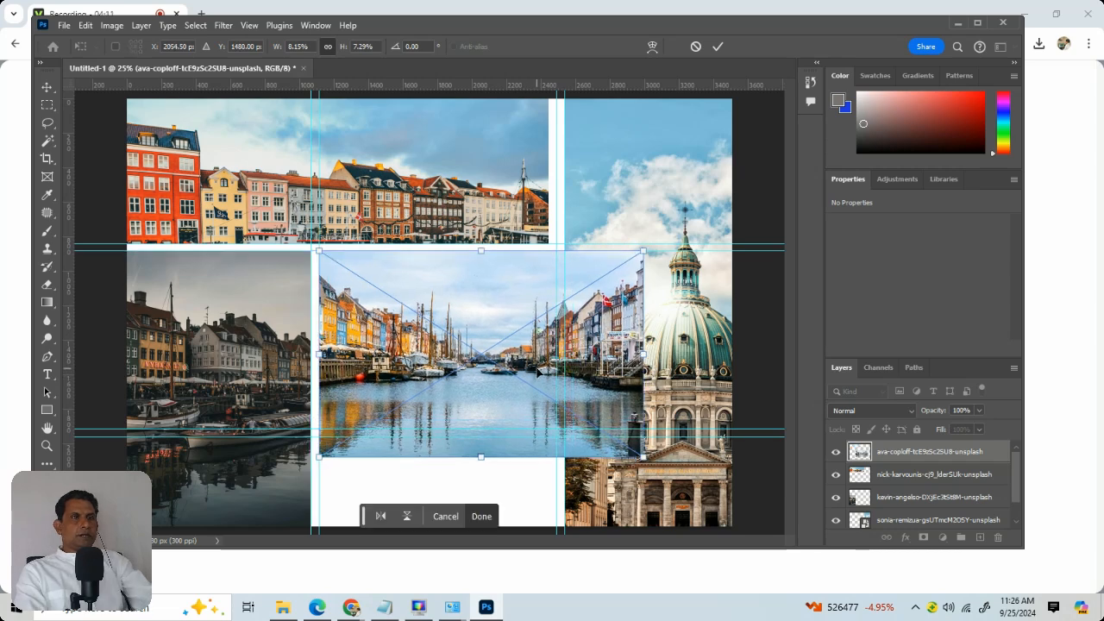
click(913, 461)
Rasterize the canal layer and erase the part overlapping the dome photo, from the vertical guide near 2488 px onward, using a rectangular selection.
right_click(911, 458)
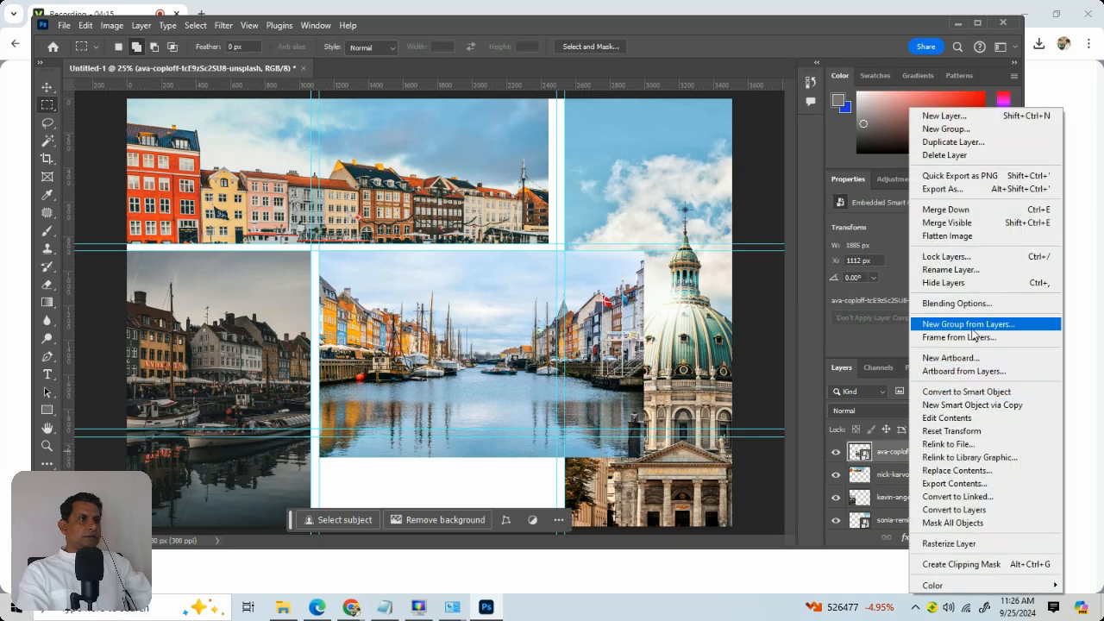
click(965, 543)
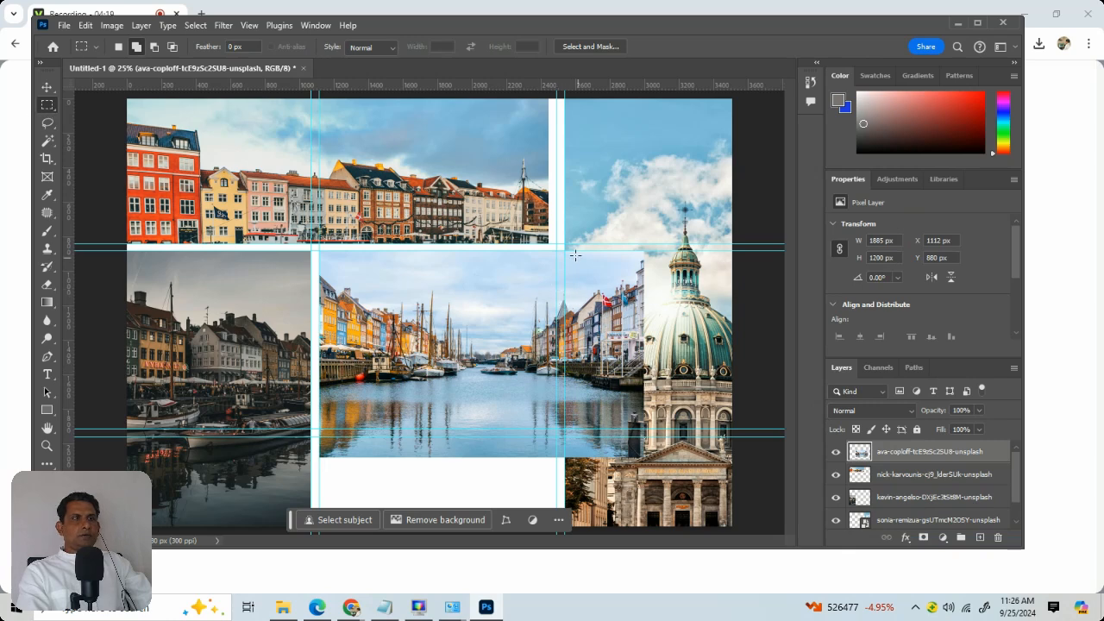
drag(556, 229, 737, 492)
key(Delete)
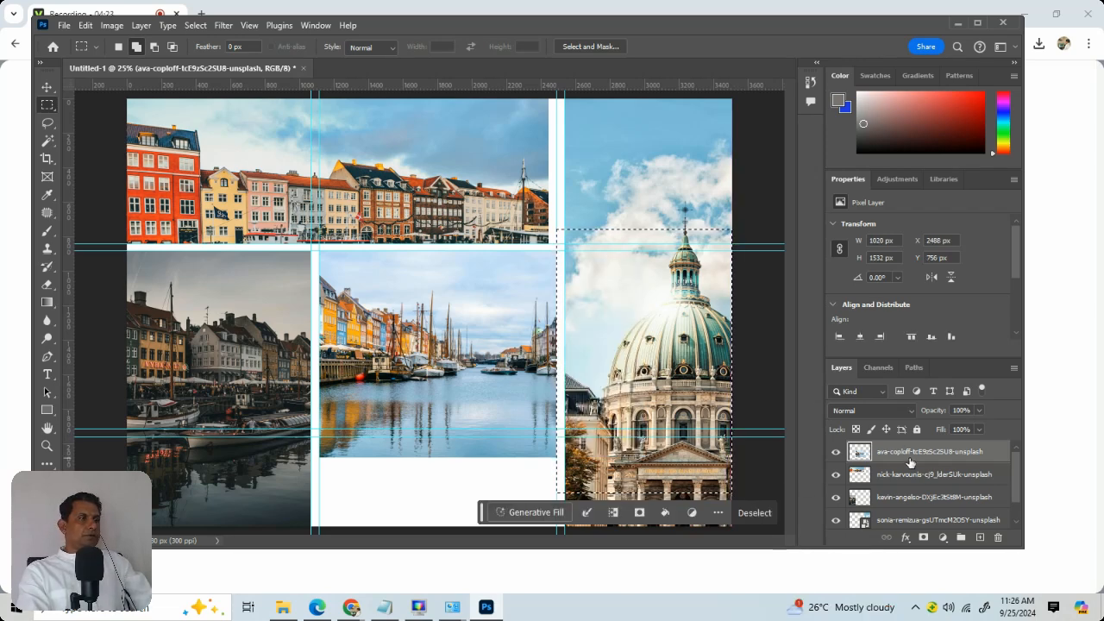
Clear the current selection, erase the canal layer below the horizontal guide near 1920 px using a rectangular selection, and deselect.
click(248, 25)
mouse_move(200, 32)
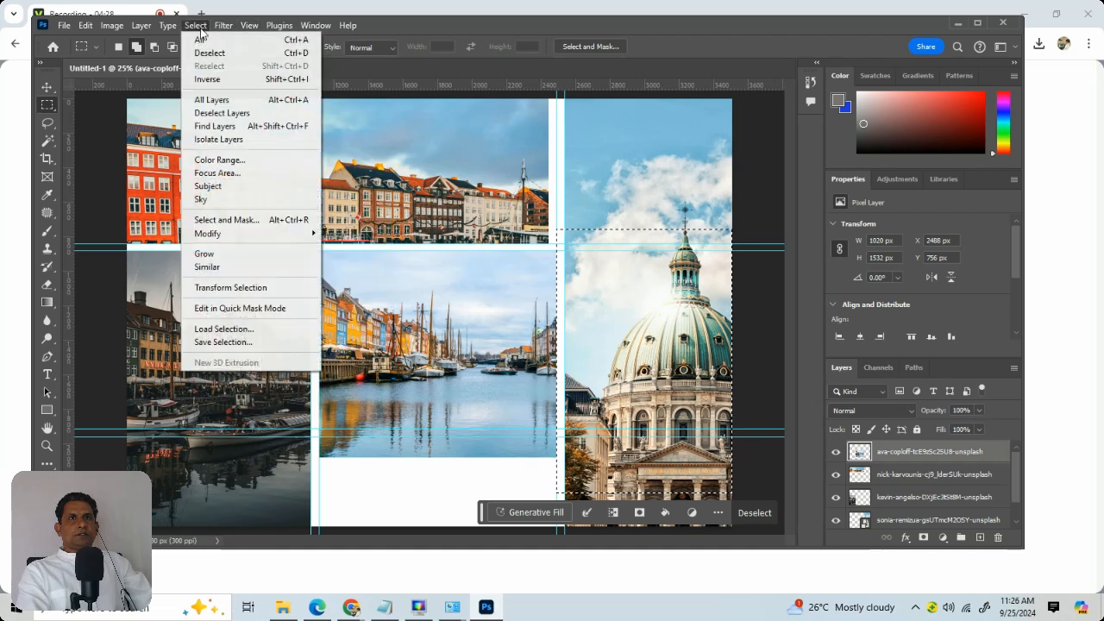
click(210, 53)
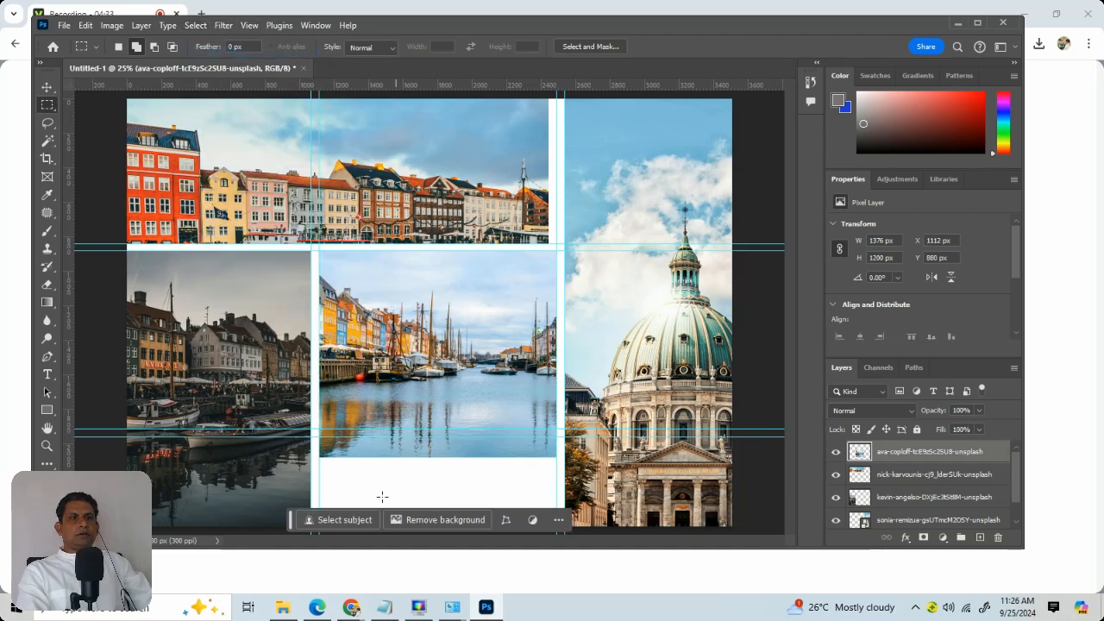
drag(244, 441, 563, 517)
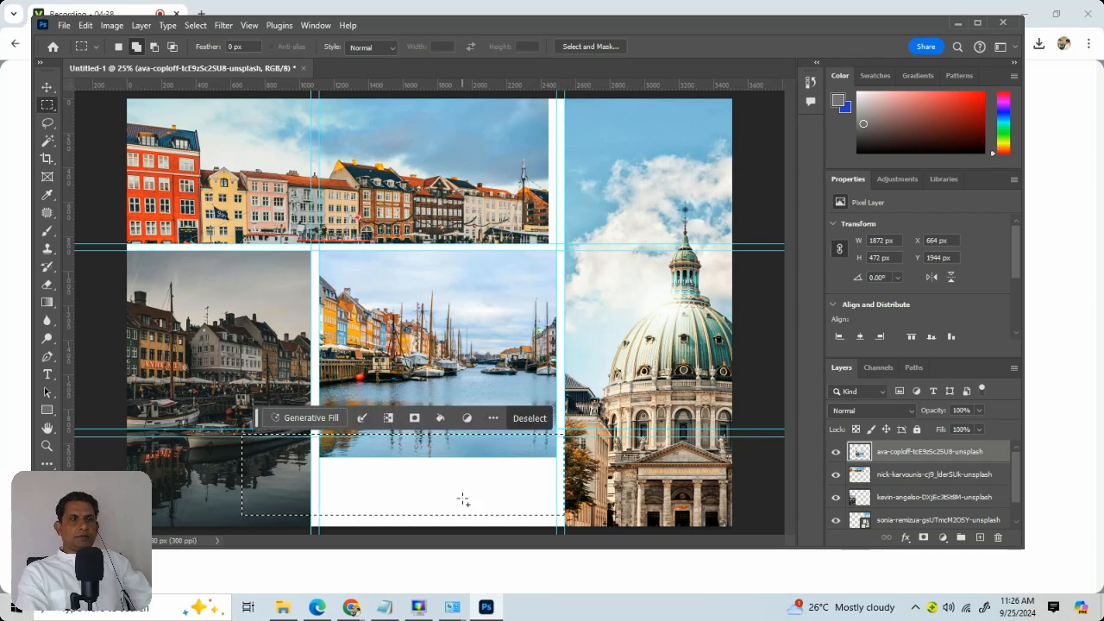
key(Up)
key(Up)
key(Up)
key(Up)
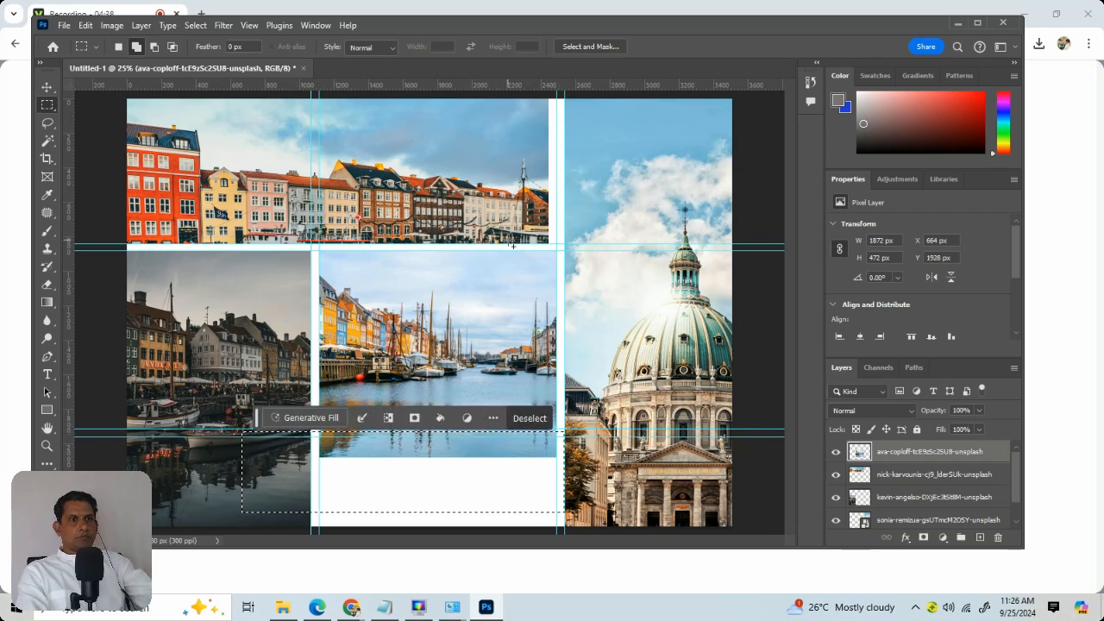
key(Delete)
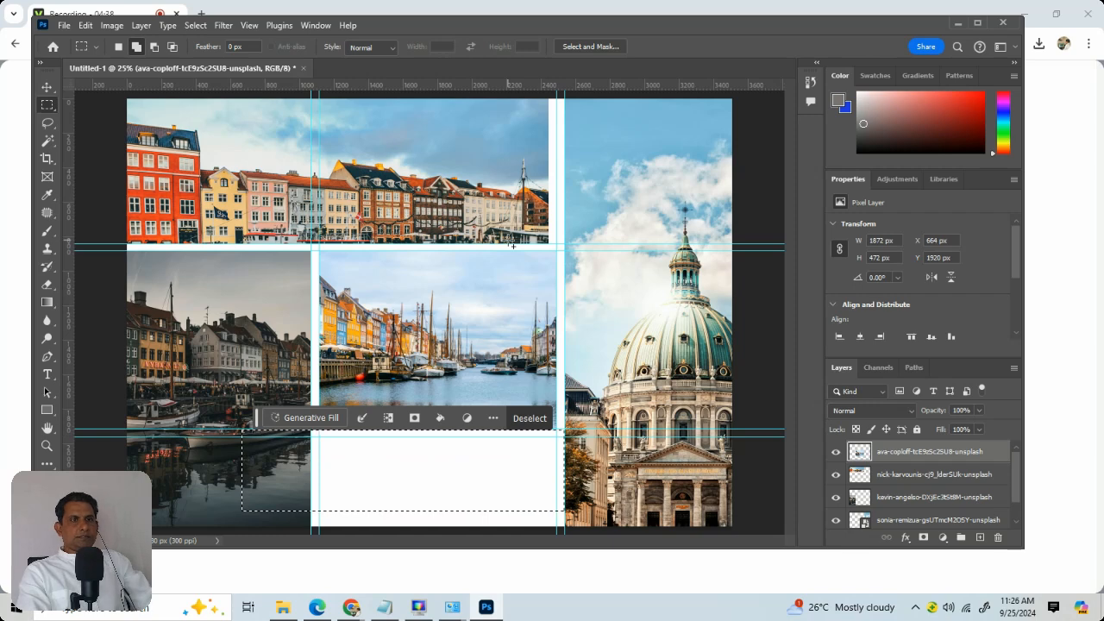
key(ctrl+d)
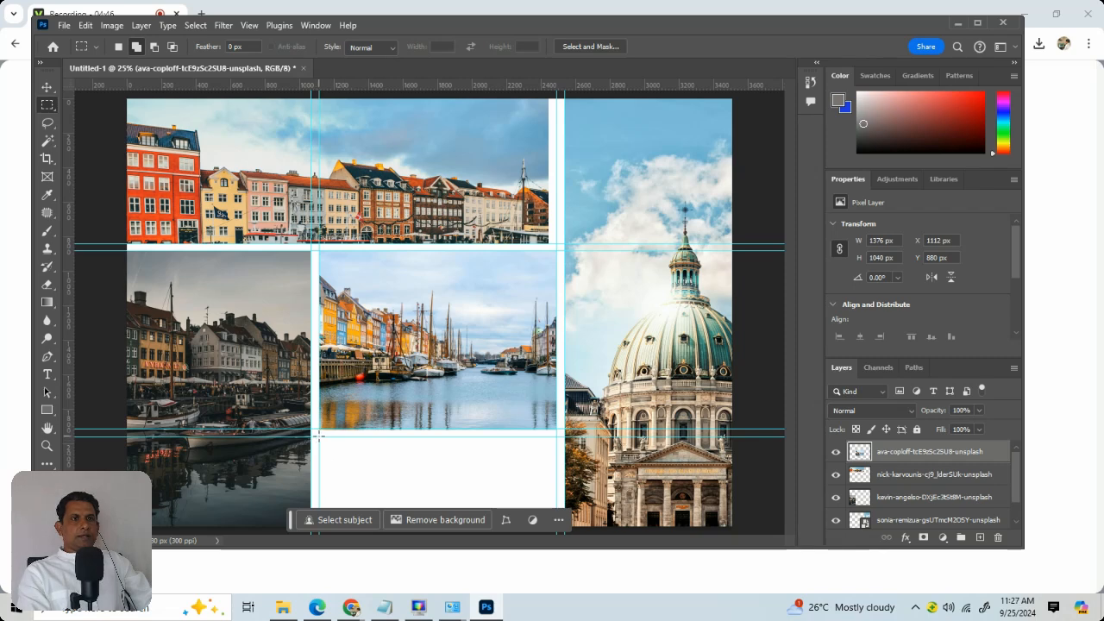
Try Generative Fill with the prompt "denmark photos" in the empty cell below the canal photo, and delete the generated layer.
drag(318, 435, 555, 580)
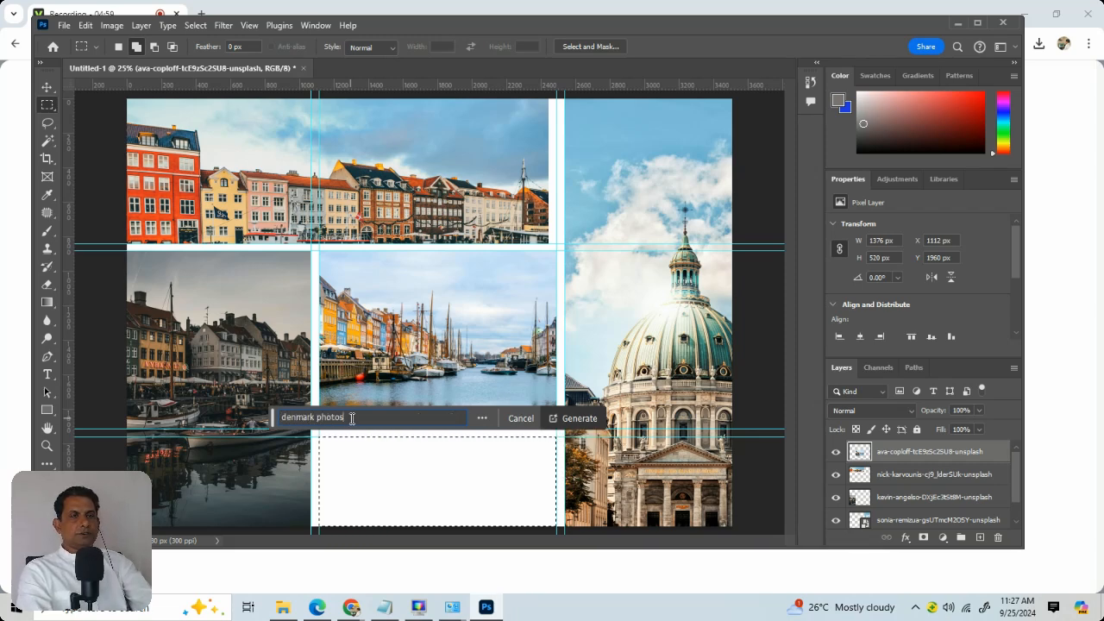
key(Return)
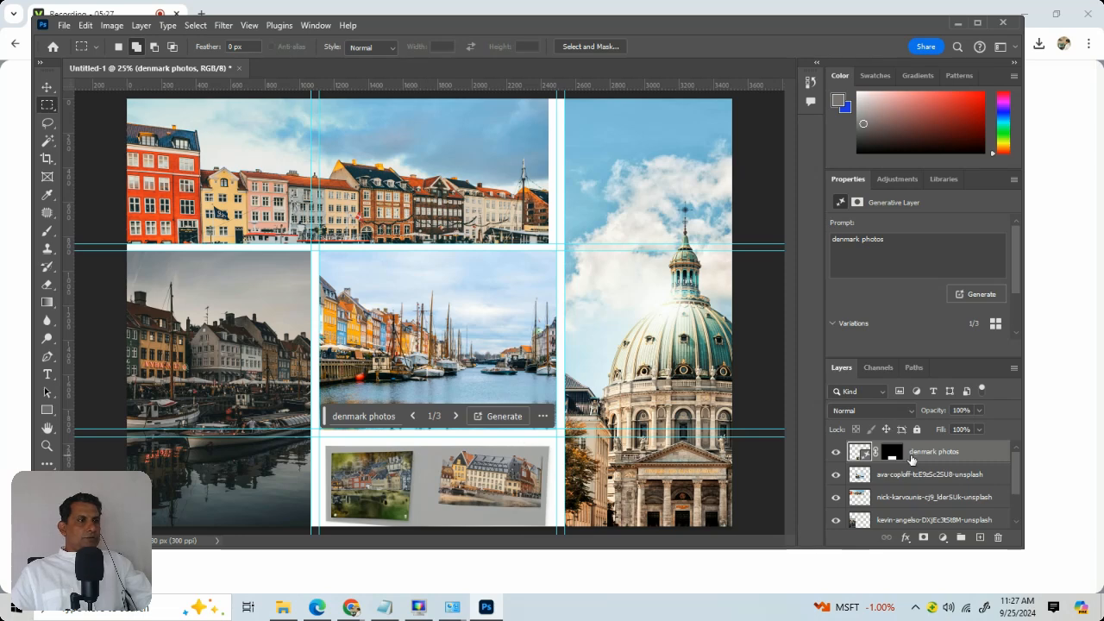
right_click(913, 462)
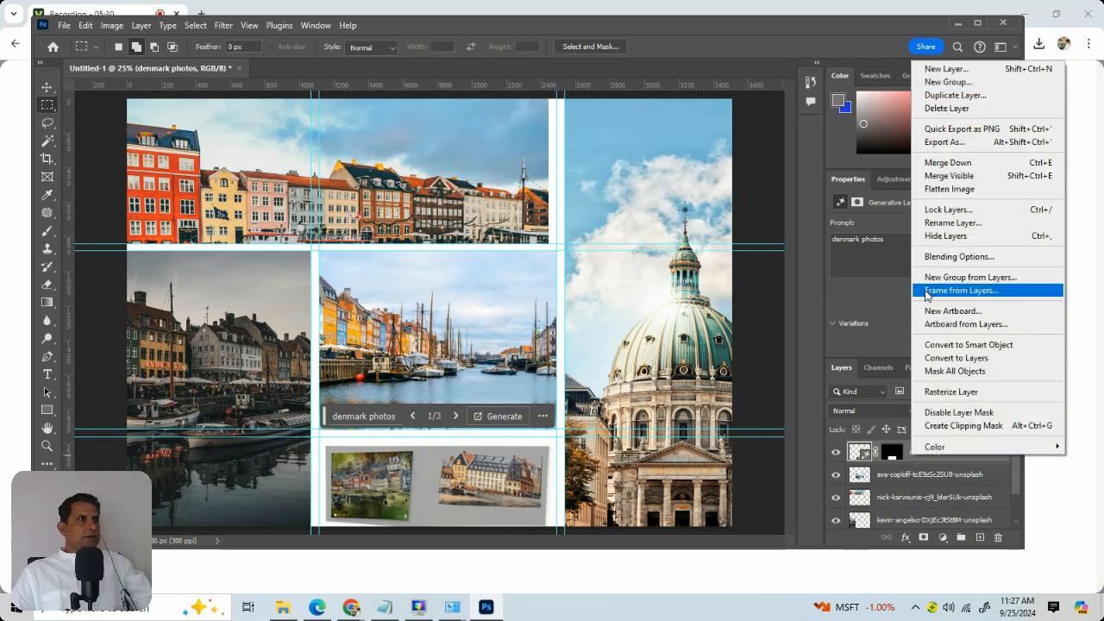
click(897, 458)
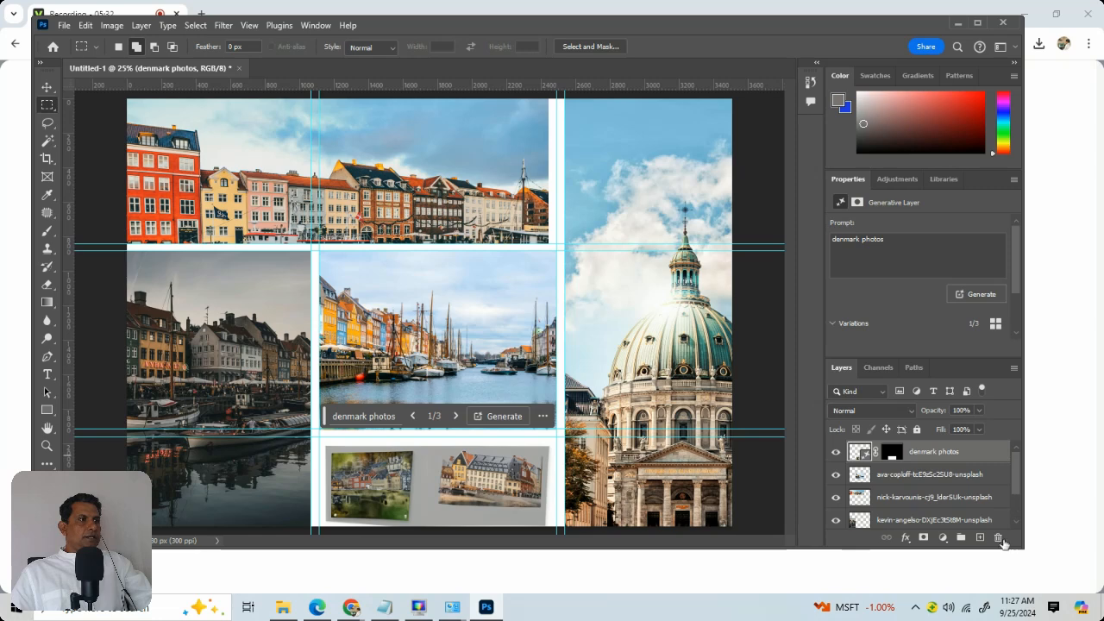
click(999, 539)
click(476, 229)
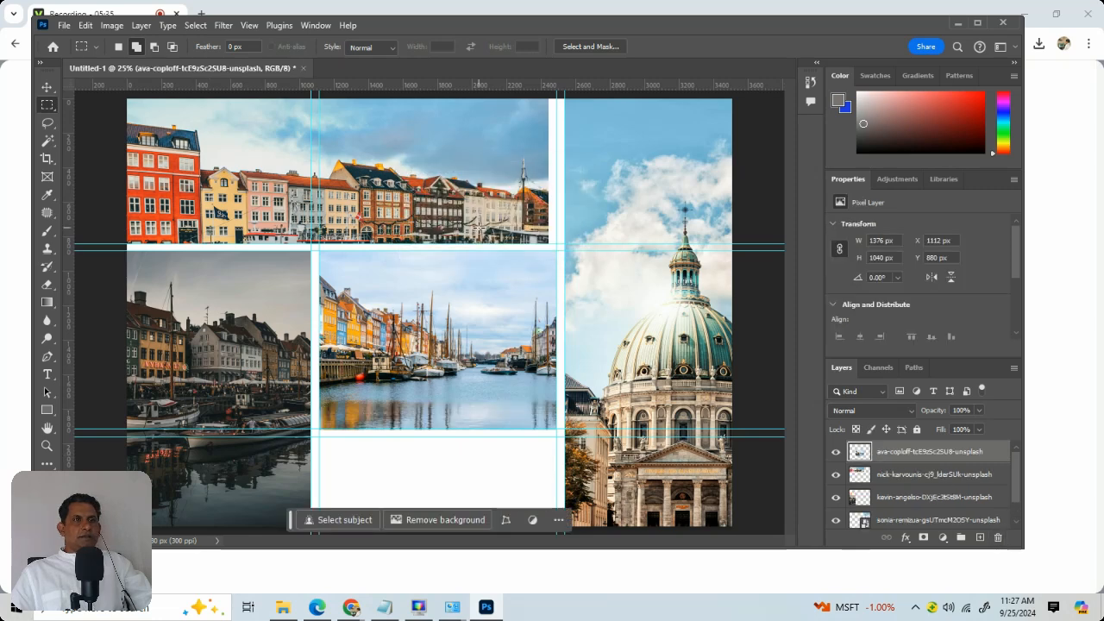
Start placing a linked file and preview the photos in the Denmark folder for one to fill the remaining cell.
click(63, 29)
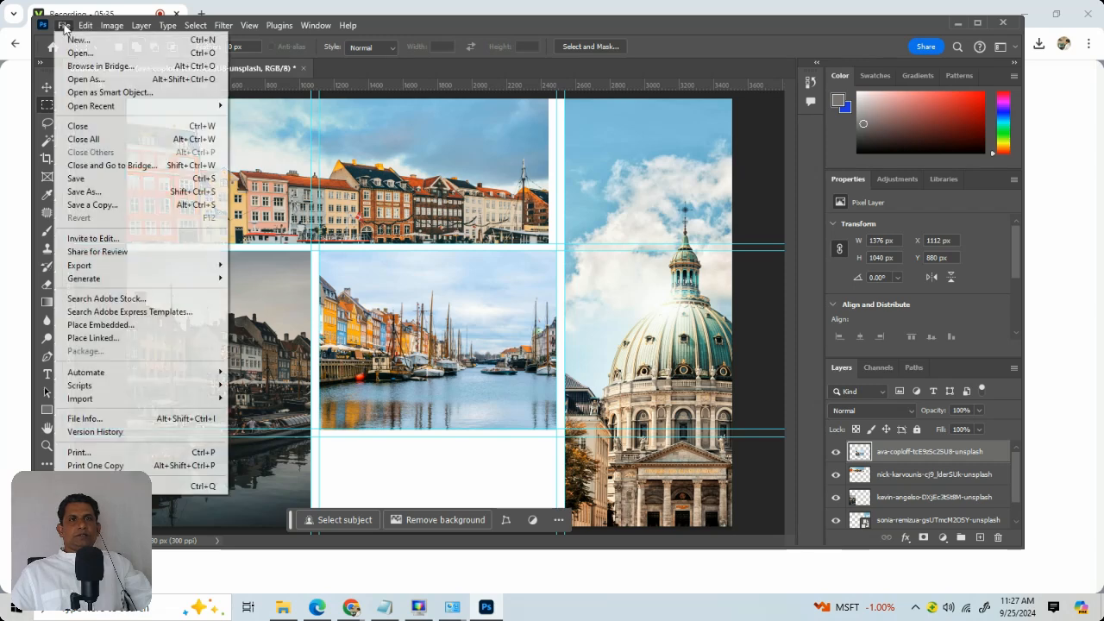
click(136, 340)
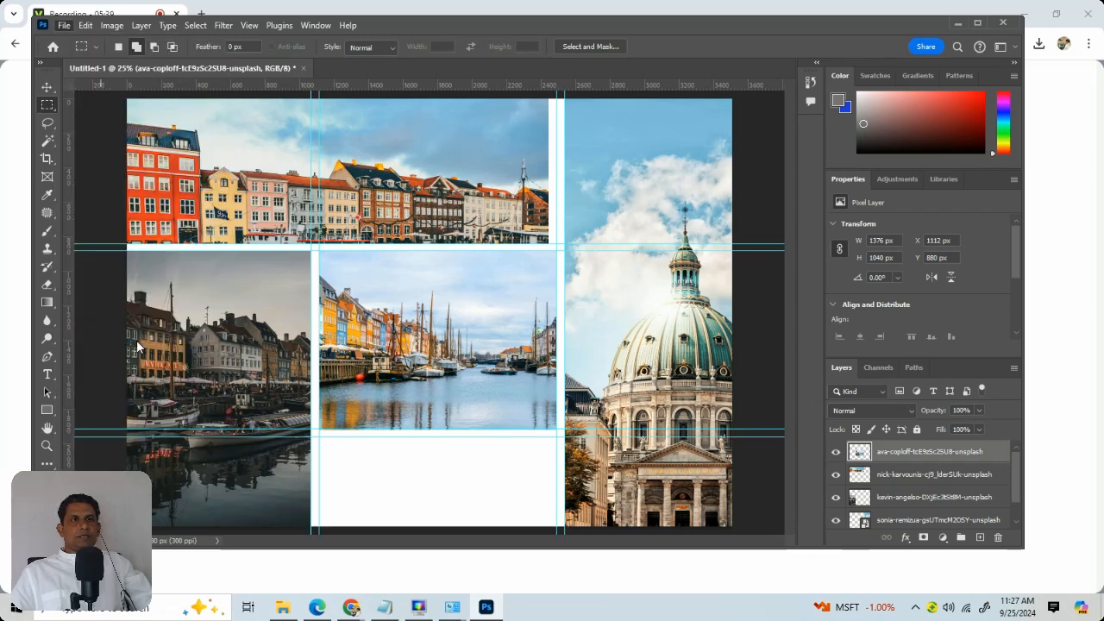
scroll(214, 203, down, 1)
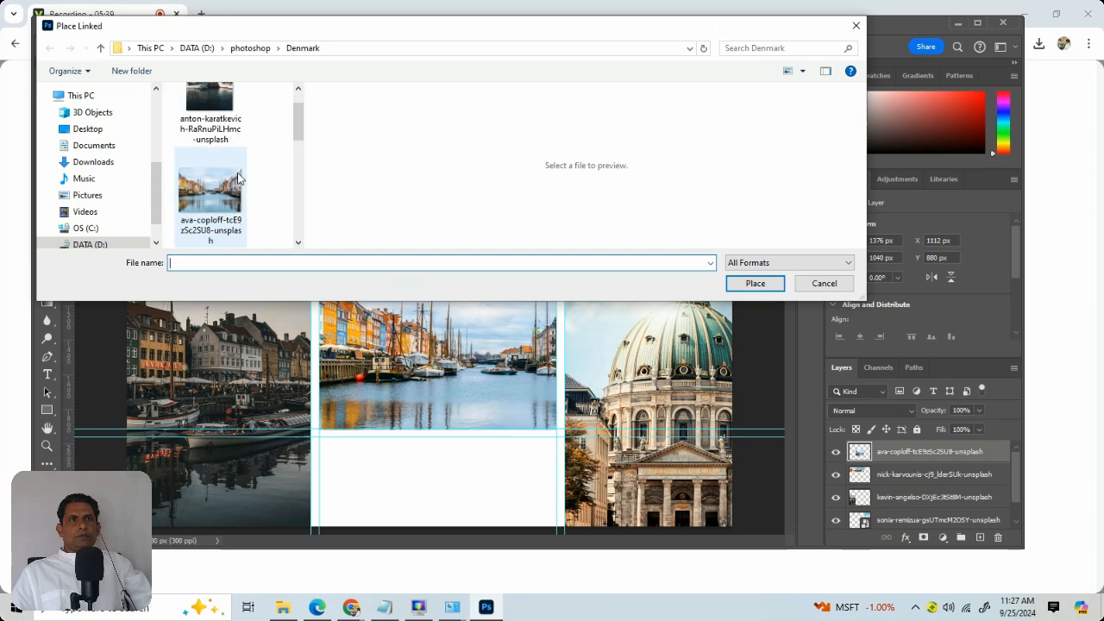
scroll(238, 178, down, 1)
scroll(239, 178, down, 1)
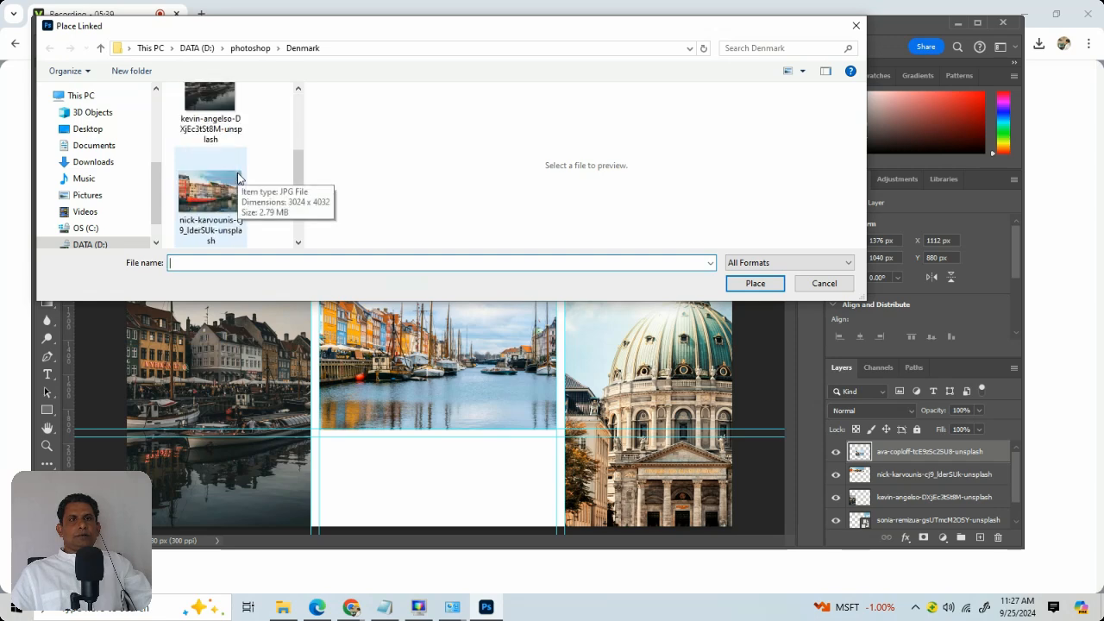
click(210, 205)
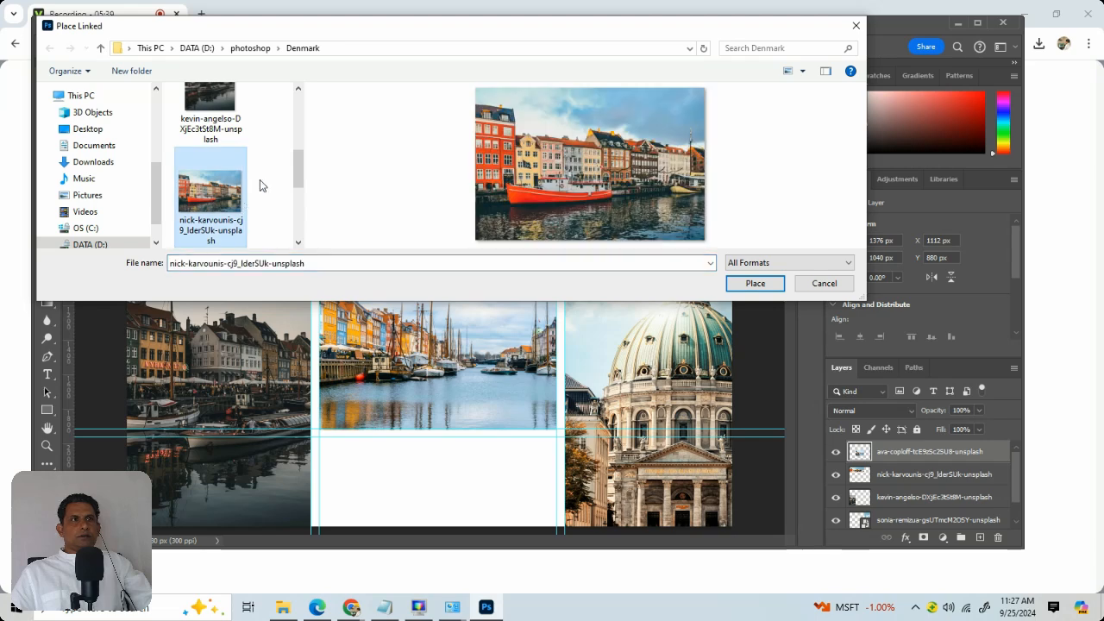
drag(386, 41, 486, 118)
scroll(377, 248, down, 1)
click(328, 259)
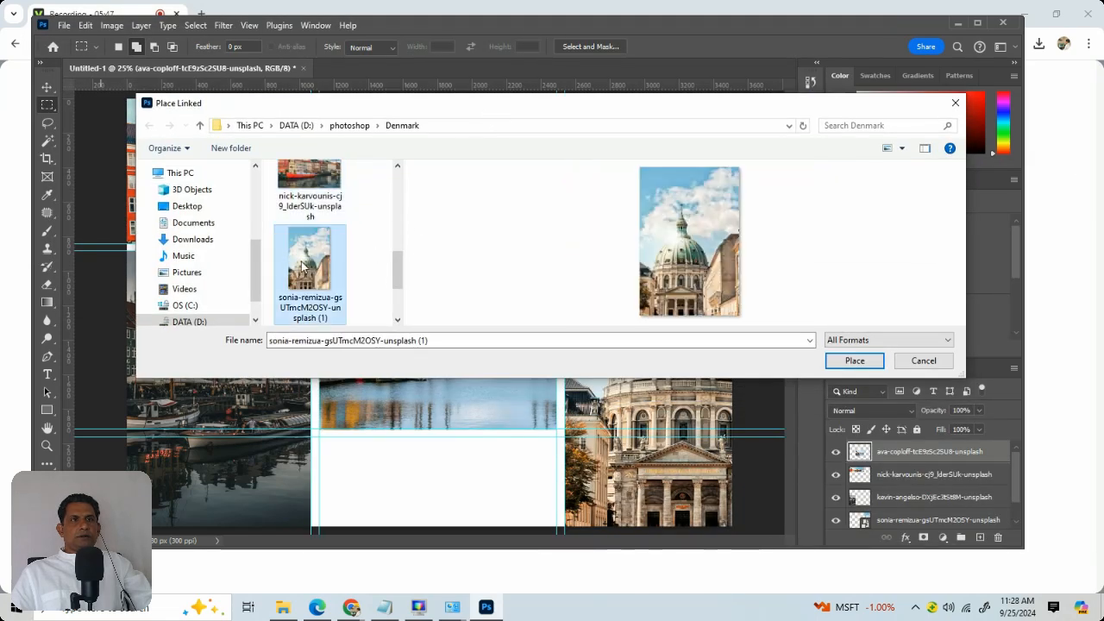
scroll(329, 252, up, 2)
scroll(329, 253, up, 1)
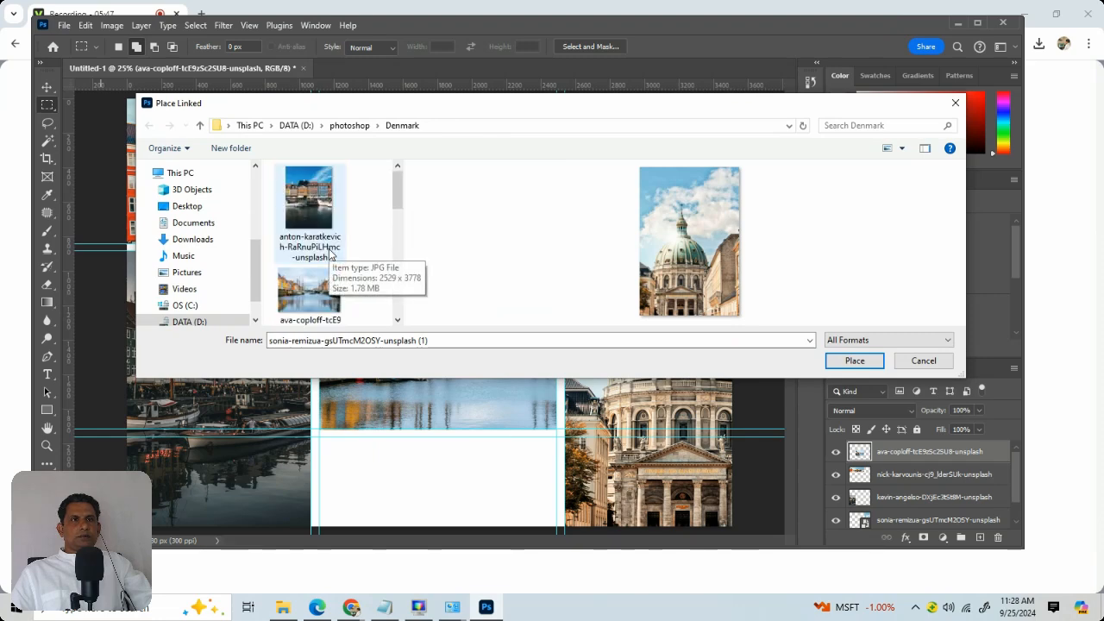
click(328, 252)
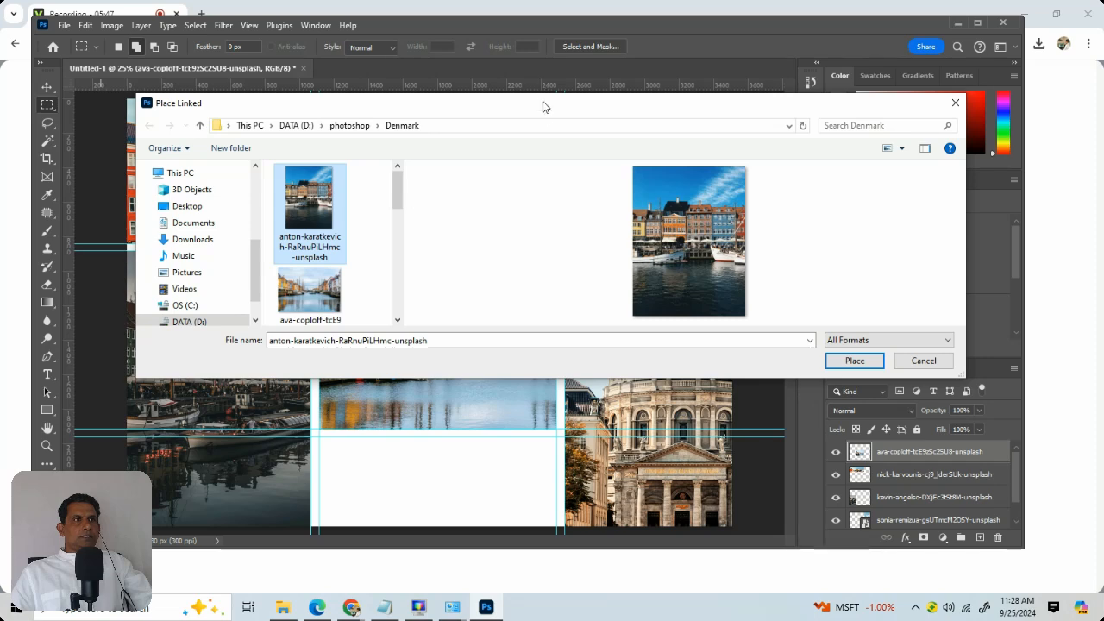
drag(543, 102, 719, 165)
click(513, 345)
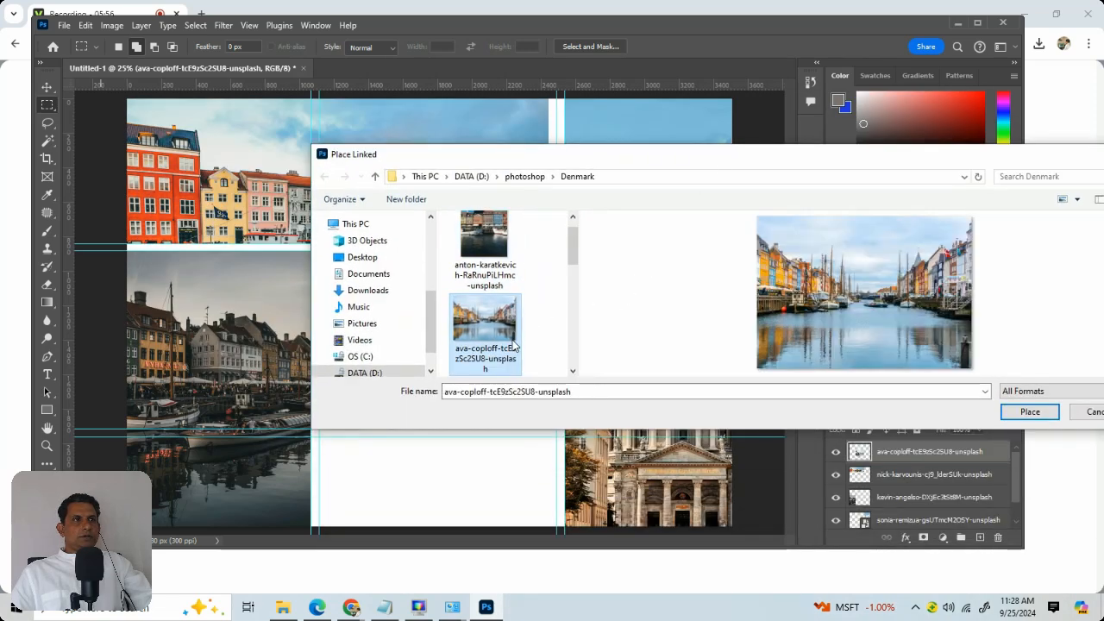
scroll(574, 258, down, 3)
click(509, 328)
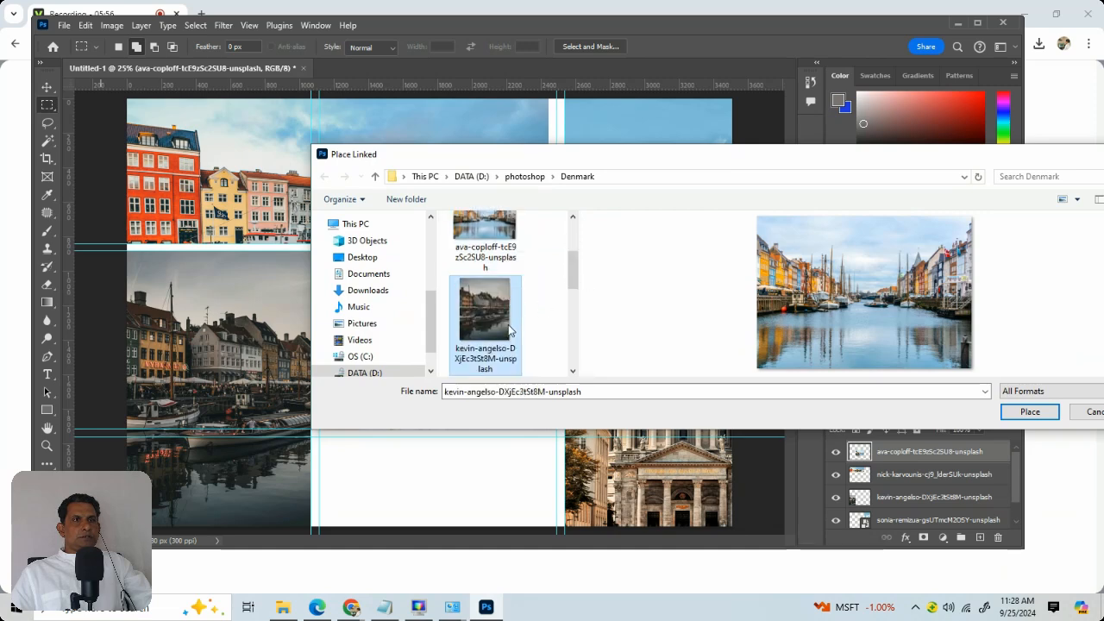
scroll(574, 302, down, 2)
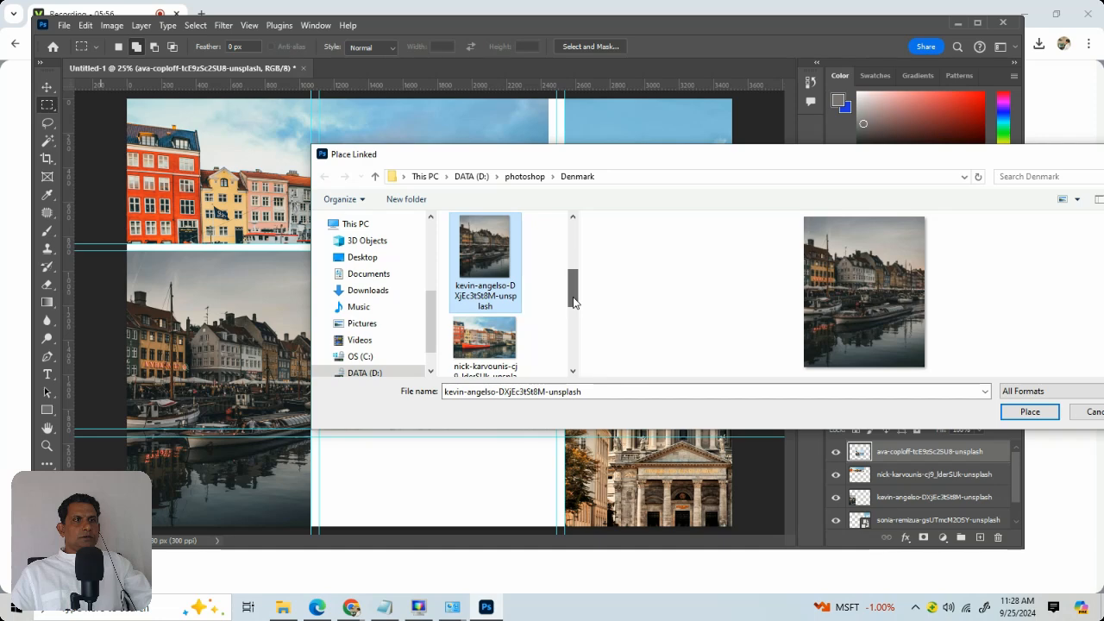
click(502, 349)
drag(738, 153, 694, 153)
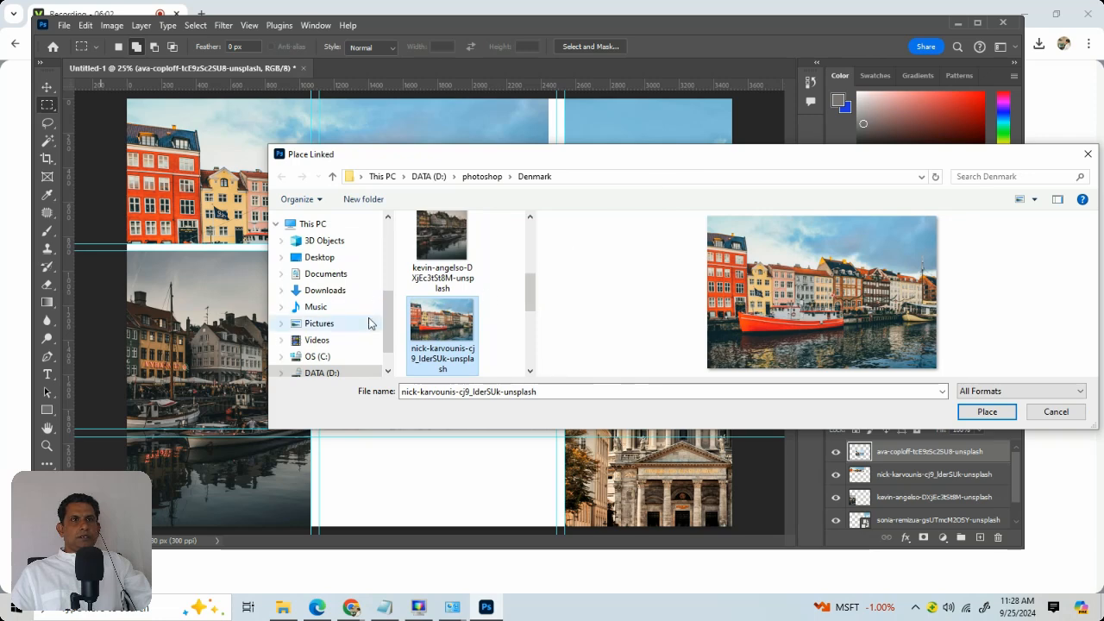
Place the baby photo 0_3 from the images folder inside the photoshop folder as a linked object.
click(490, 178)
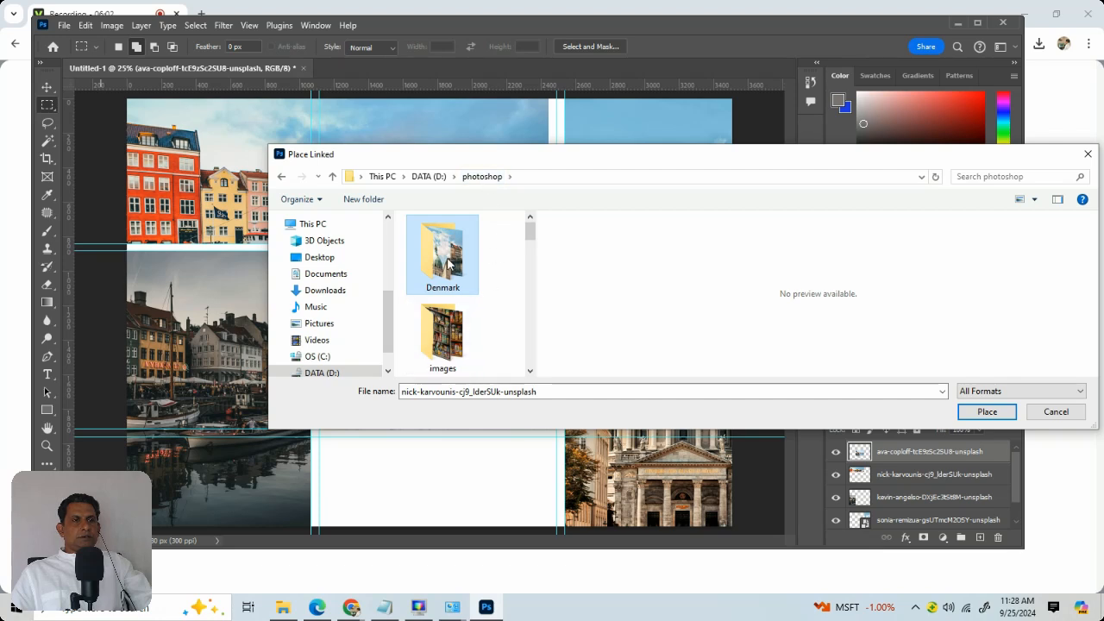
scroll(523, 250, down, 3)
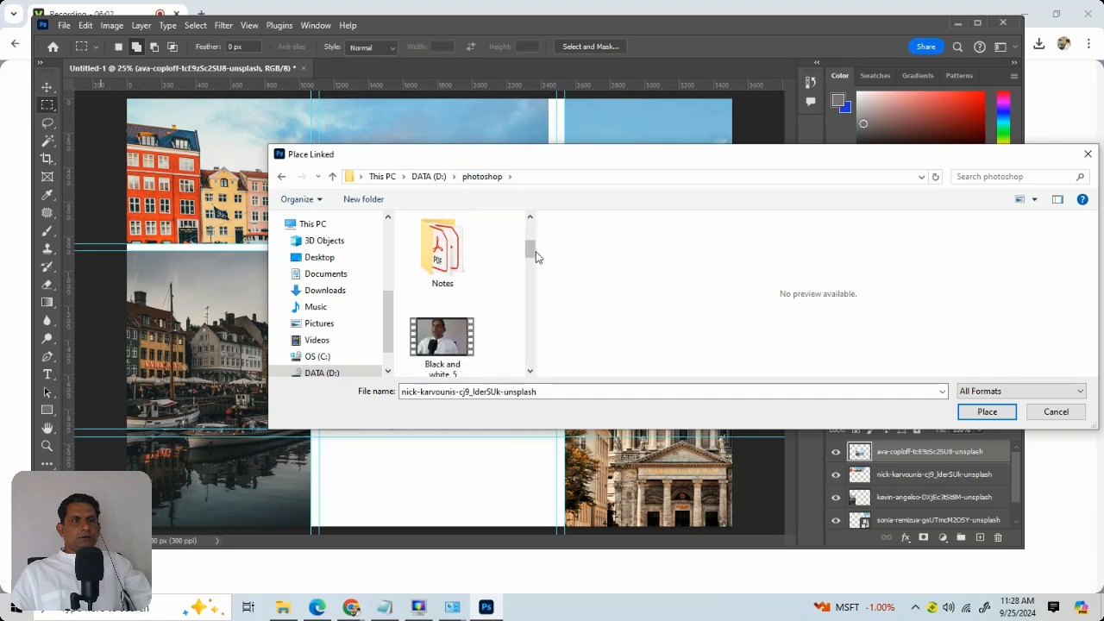
drag(535, 249, 529, 224)
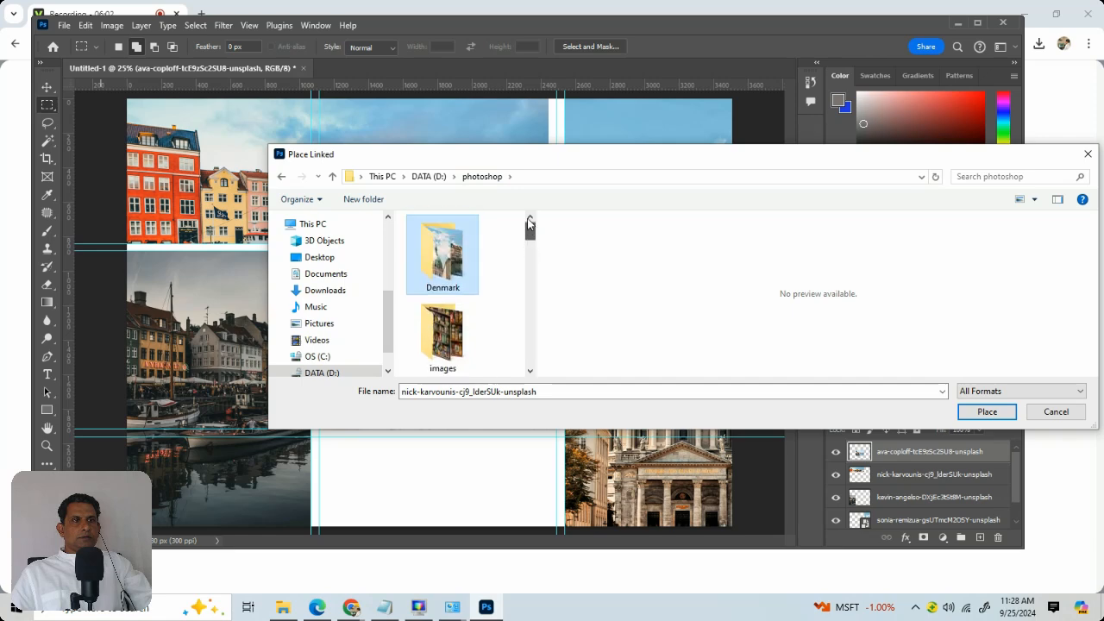
double_click(443, 337)
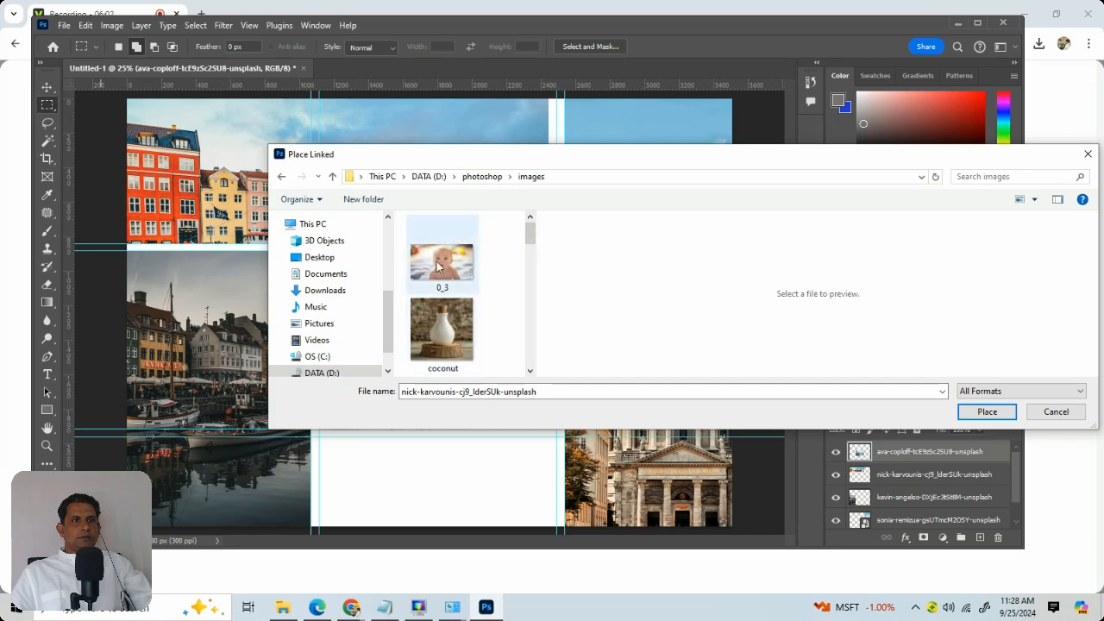
click(442, 254)
click(987, 412)
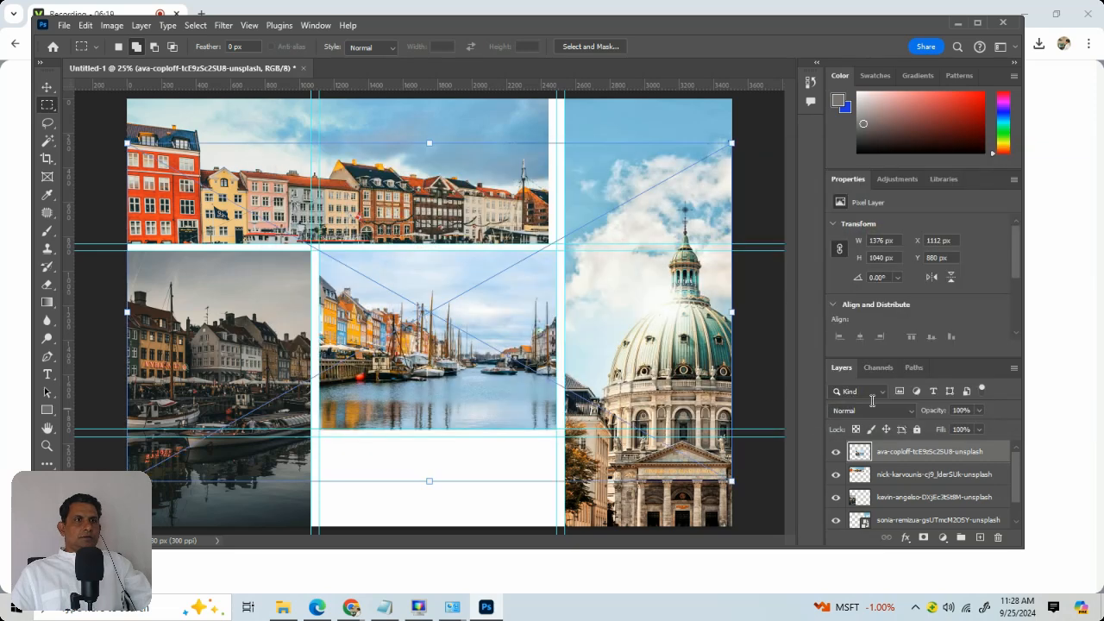
Scale the baby photo to 22.68%, about 1376 × 771 px, position it below the canal photo at X 1112, Y 1966 px, and commit.
drag(732, 480, 338, 259)
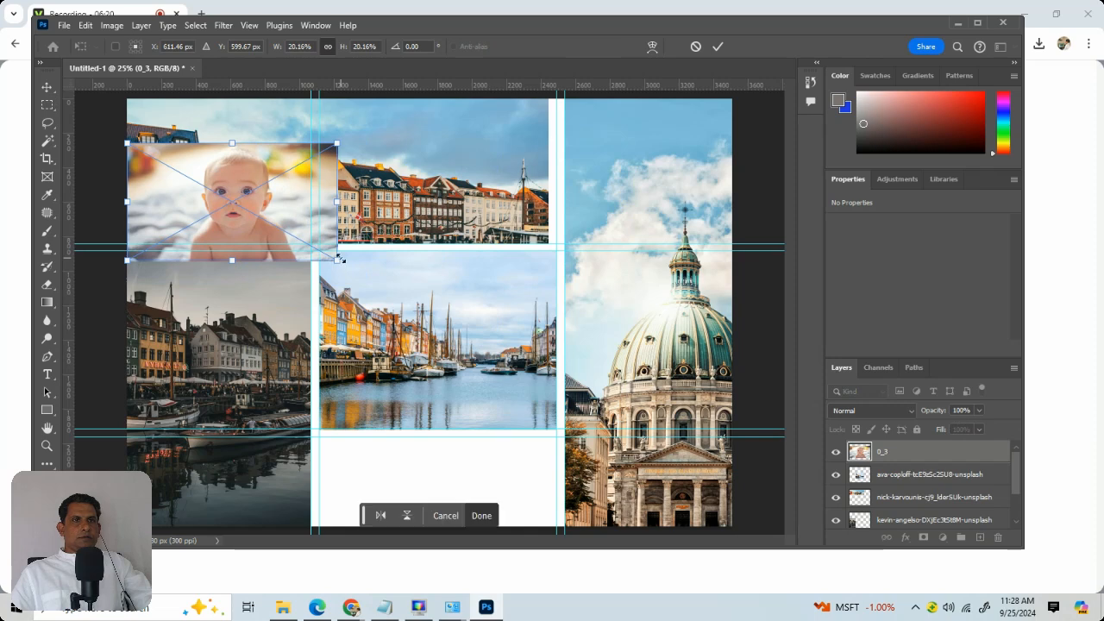
drag(275, 207, 462, 487)
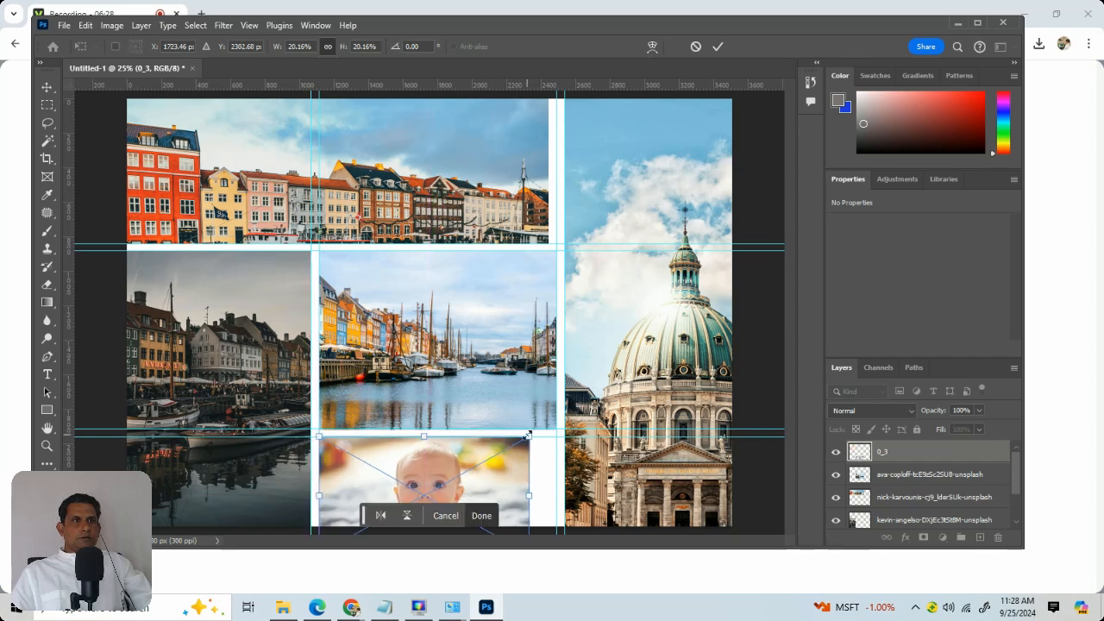
drag(529, 434, 562, 424)
mouse_move(457, 483)
mouse_down()
mouse_move(462, 522)
mouse_move(458, 499)
mouse_up()
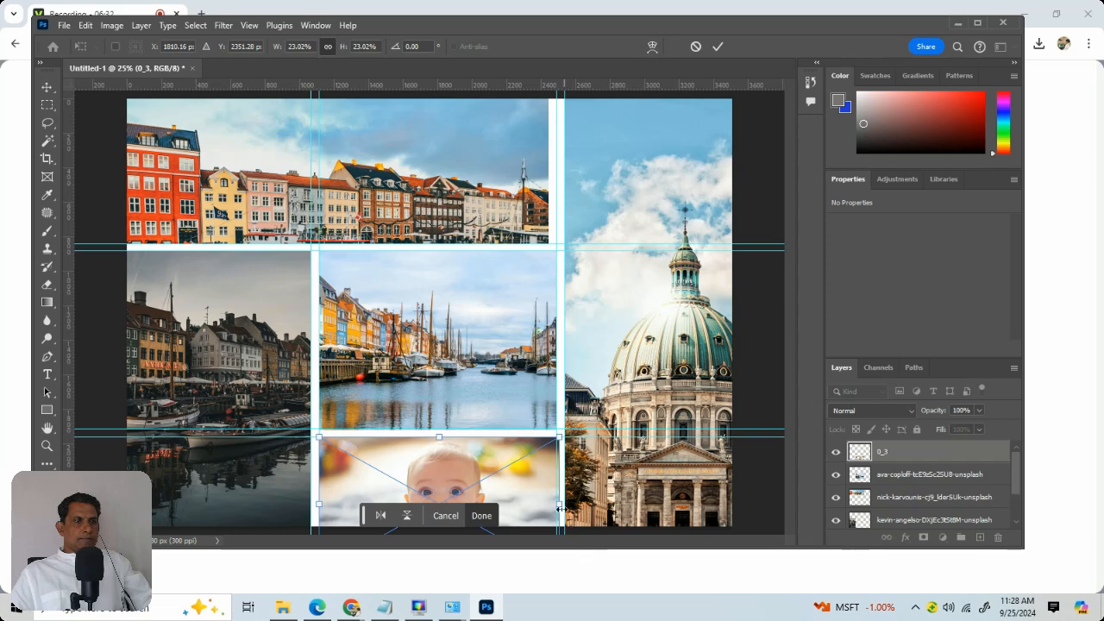
drag(560, 509, 556, 505)
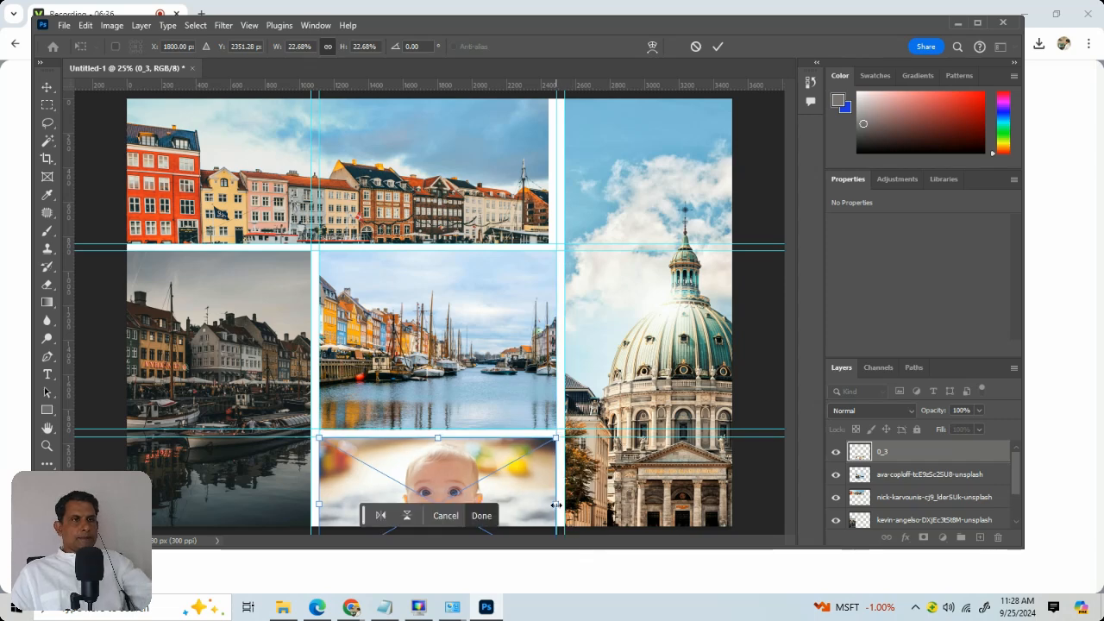
key(Return)
Clear all guides from the collage canvas.
key(m)
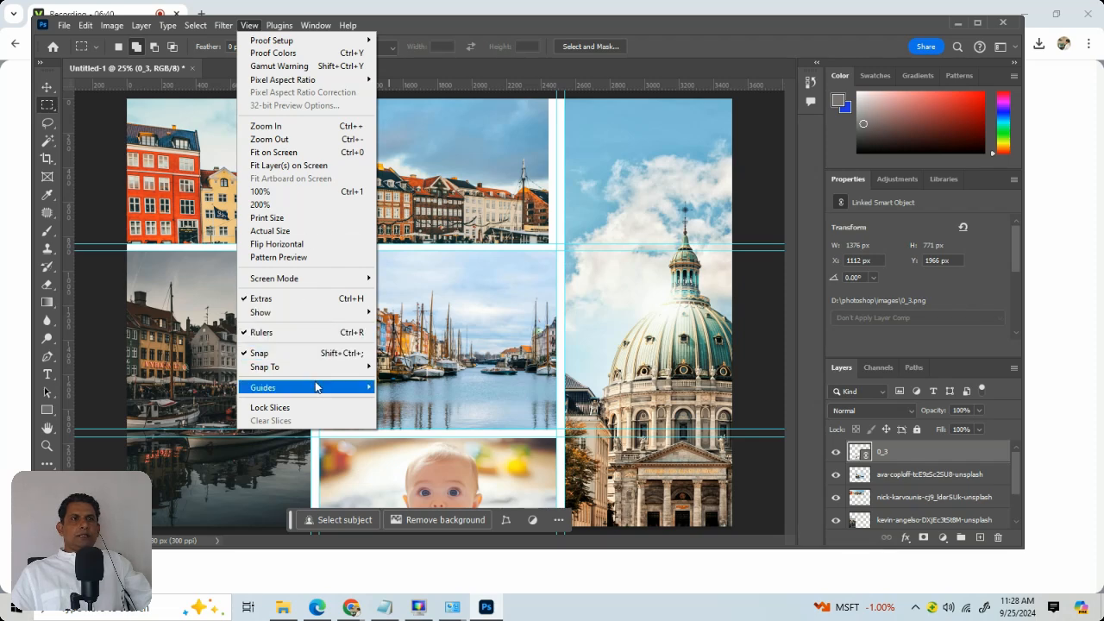
mouse_move(334, 390)
click(410, 414)
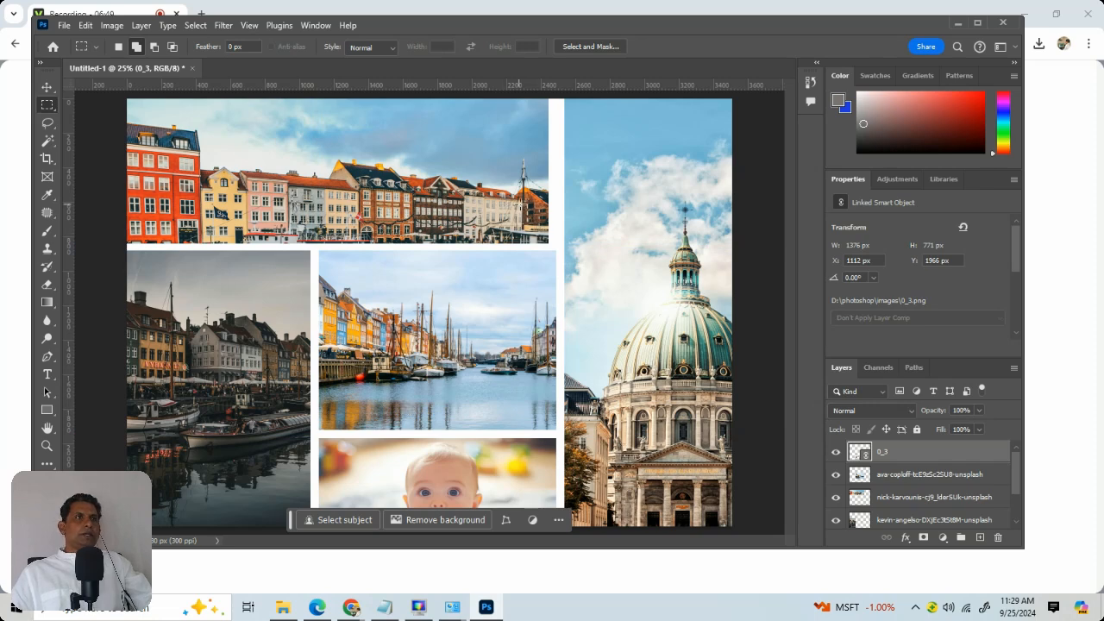
Enlarge the colourful waterfront photo to about 2488 × 856 px, aligning its right edge with the canal photo below, and commit.
click(46, 87)
click(361, 186)
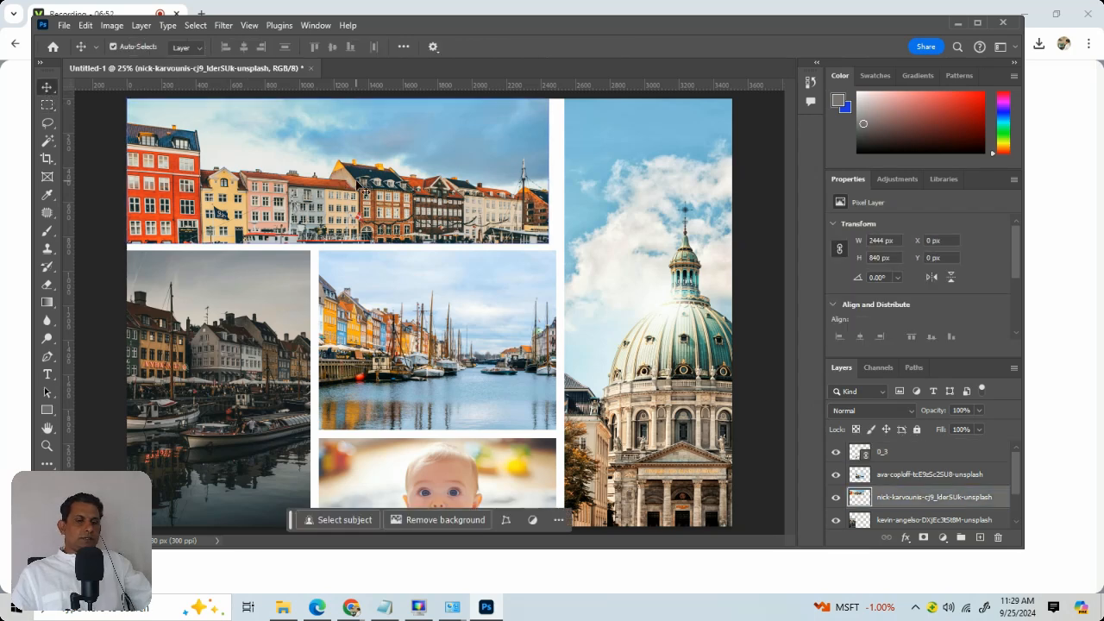
key(ctrl+t)
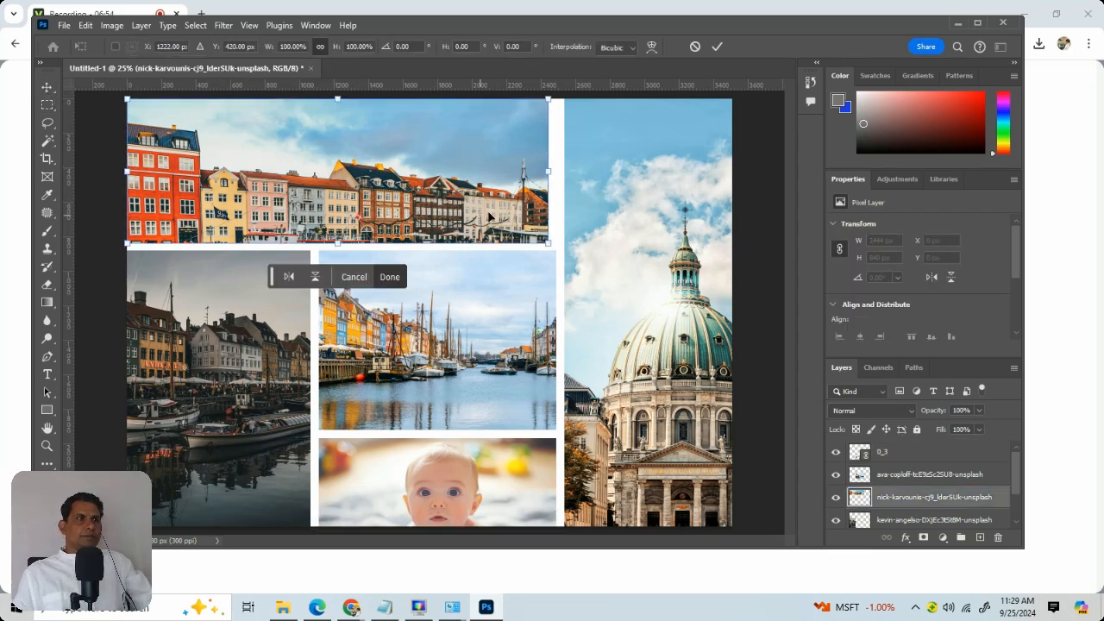
drag(549, 181, 557, 181)
key(Return)
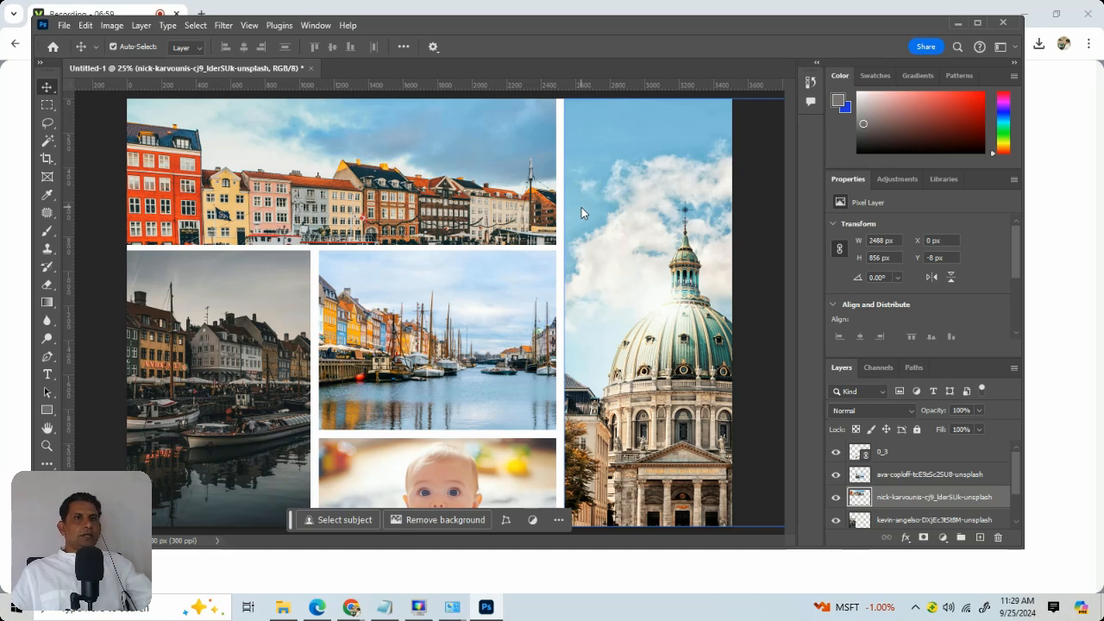
click(47, 105)
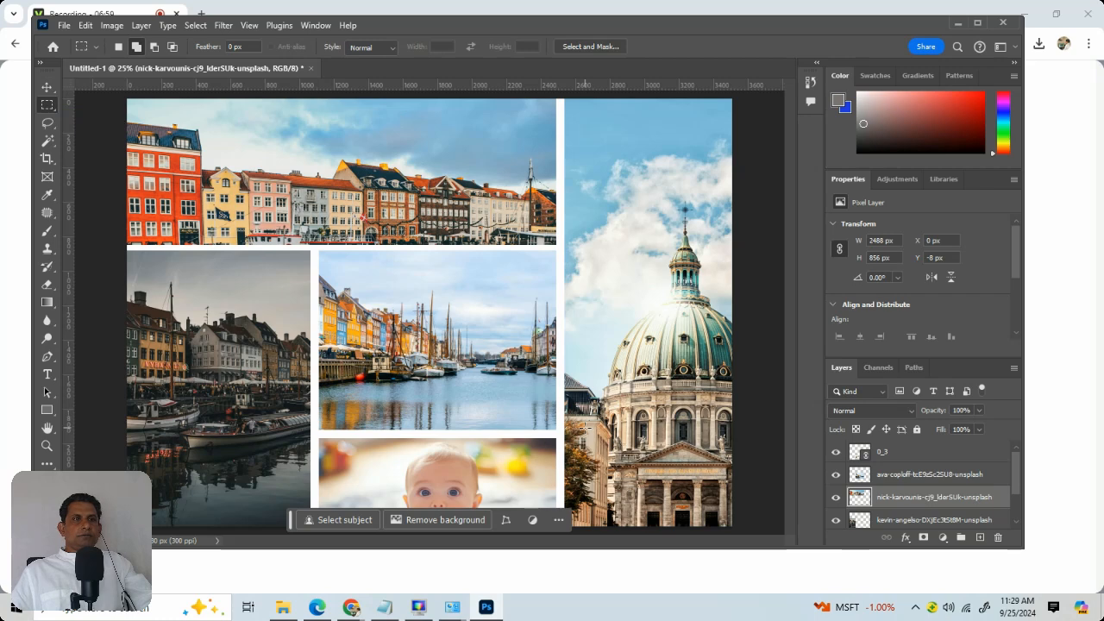
mouse_move(351, 609)
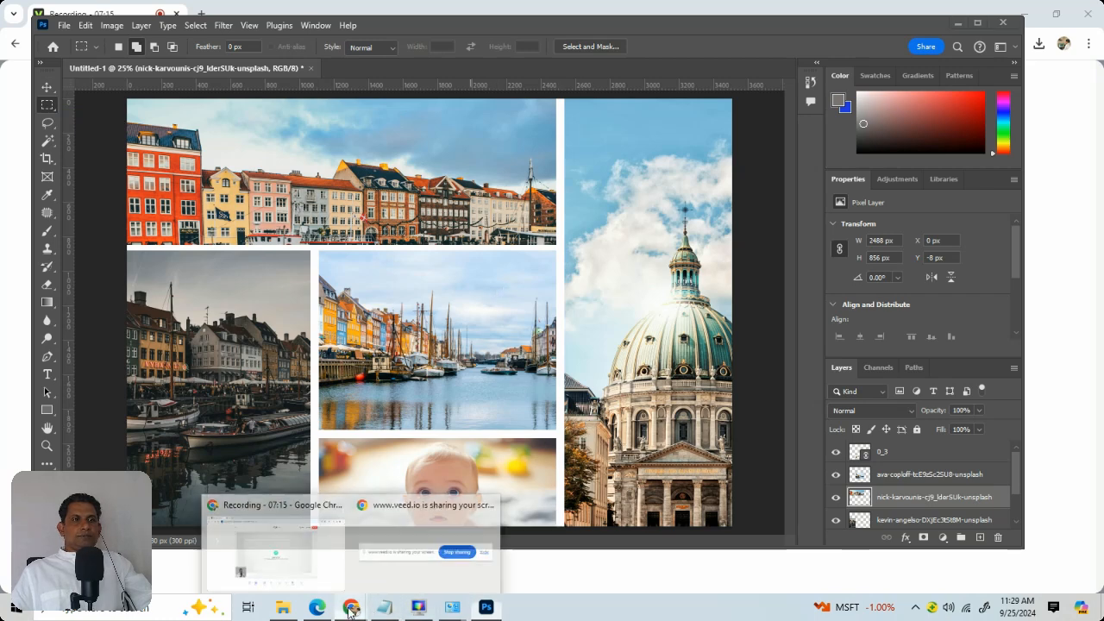
click(337, 559)
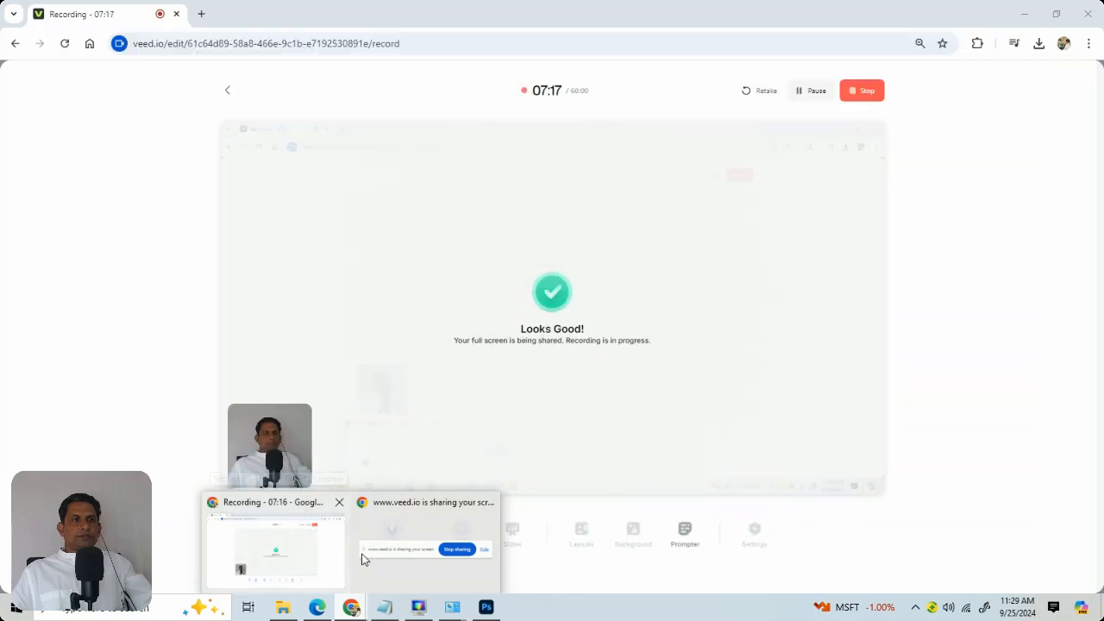
click(301, 545)
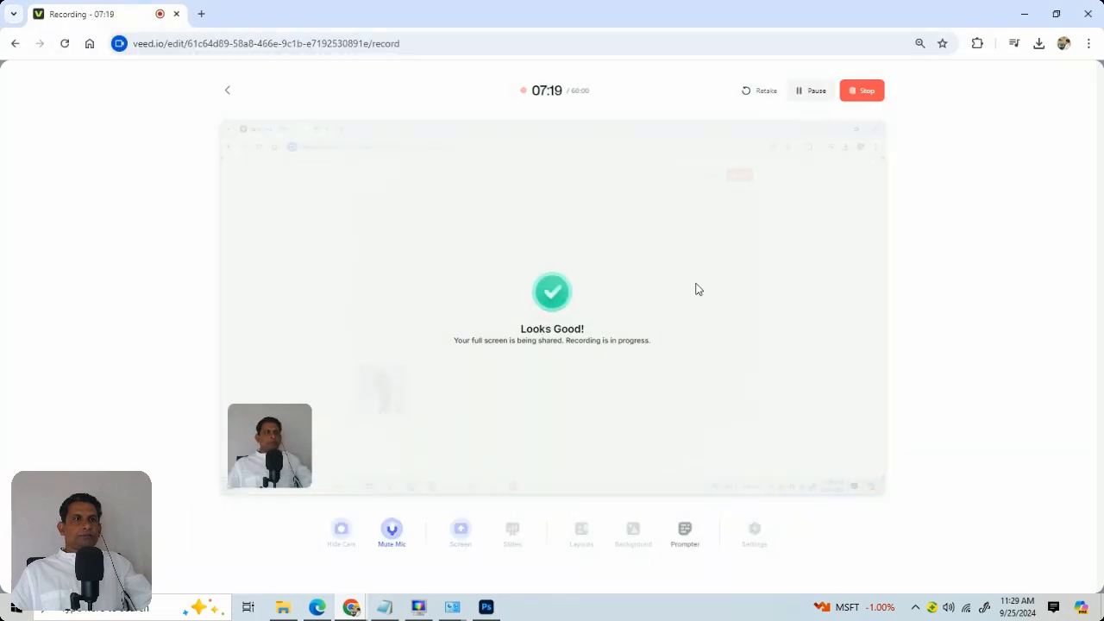